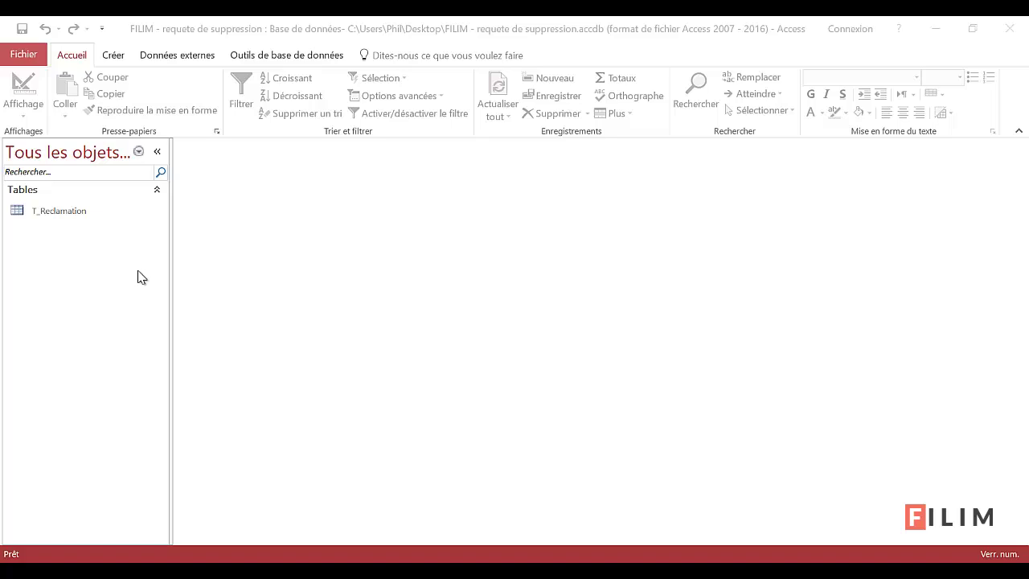
Open the T_Reclamation table and widen its Date_Reclamation and Q_Retournee columns.
double_click(115, 211)
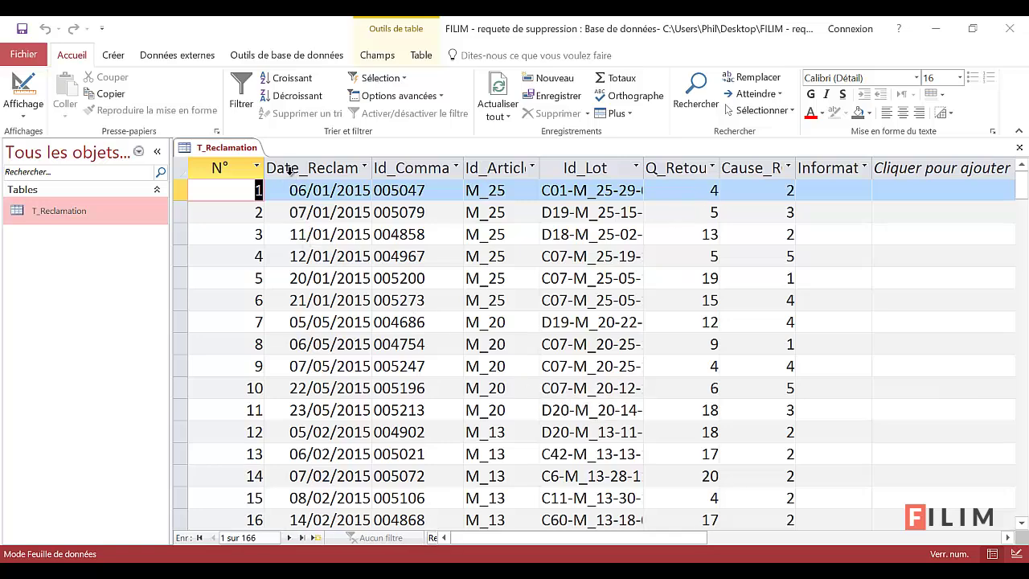
left_click(289, 170)
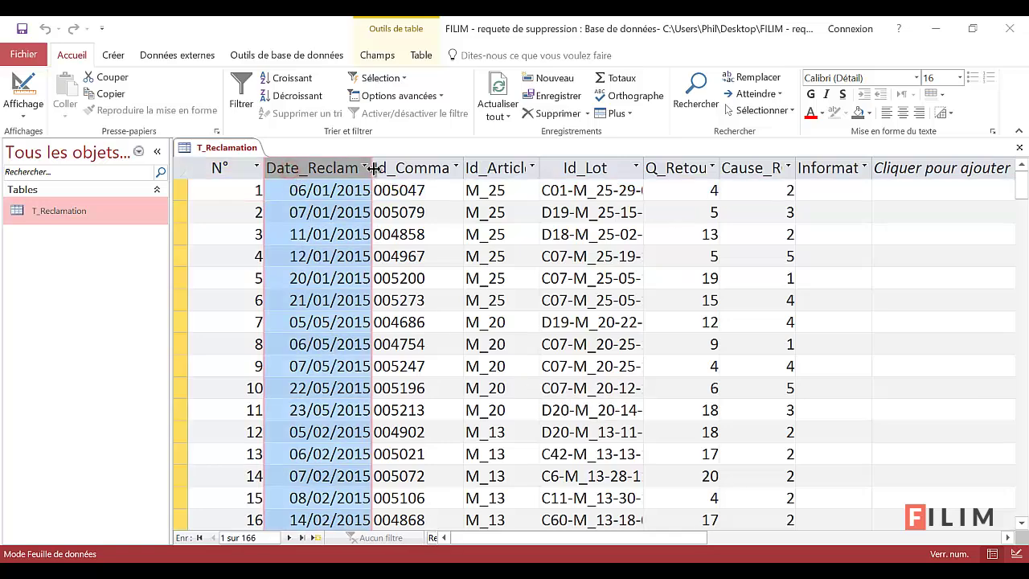
left_click_drag(372, 168, 398, 169)
left_click(708, 171)
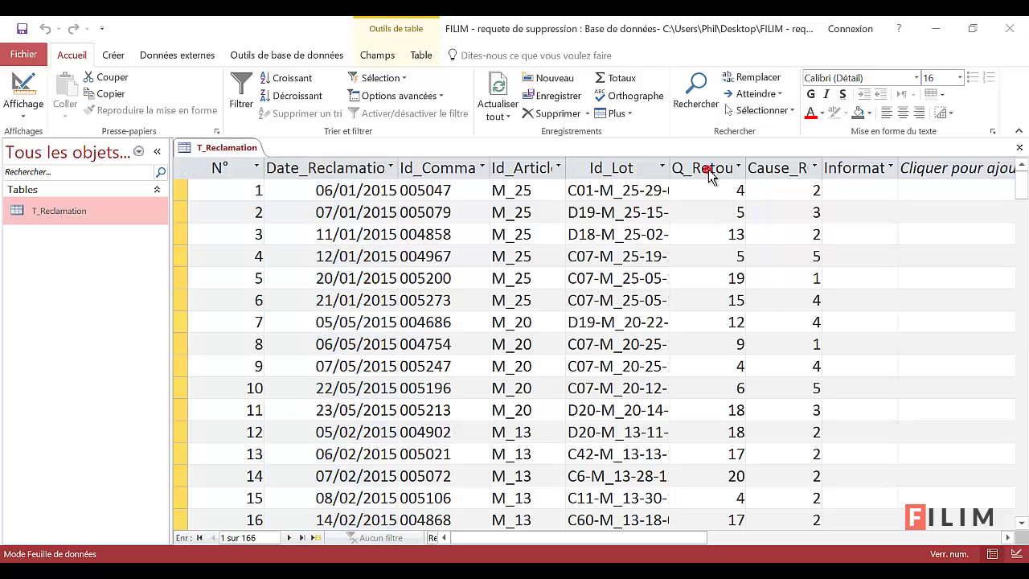
left_click_drag(748, 163, 768, 165)
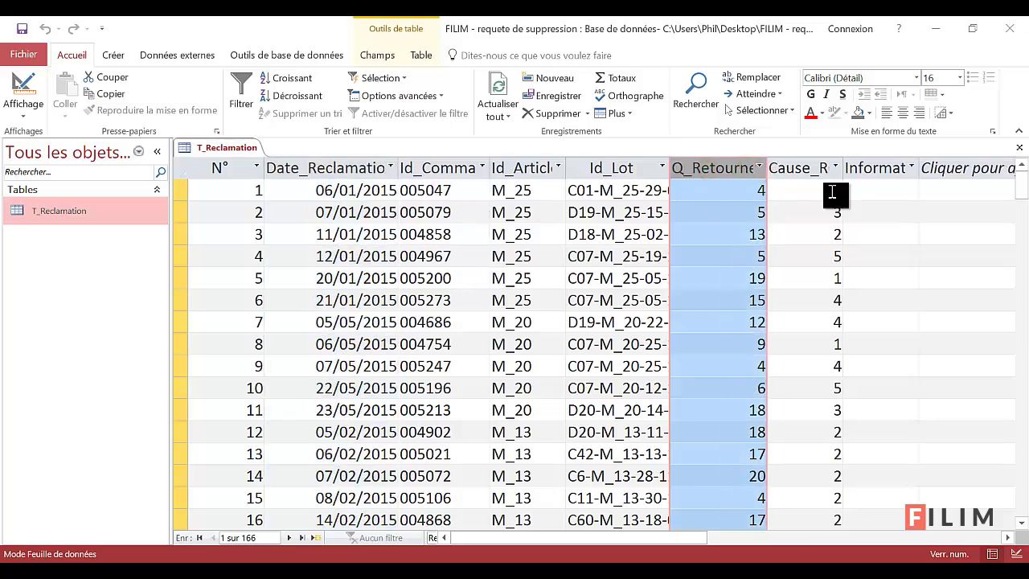
Examine the range of values in the Q_Retournee column's filter list without applying a filter.
left_click(721, 192)
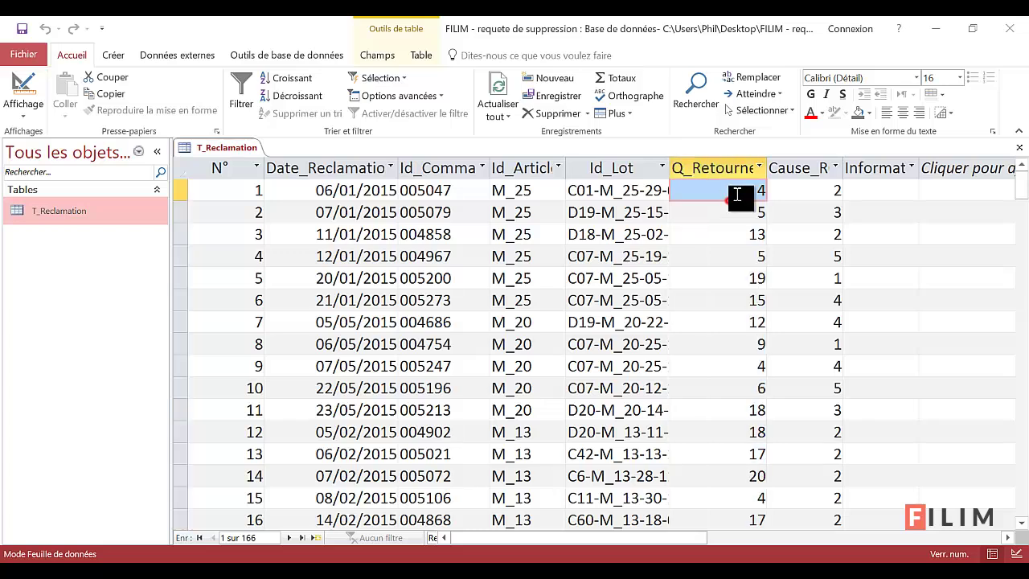
left_click(761, 168)
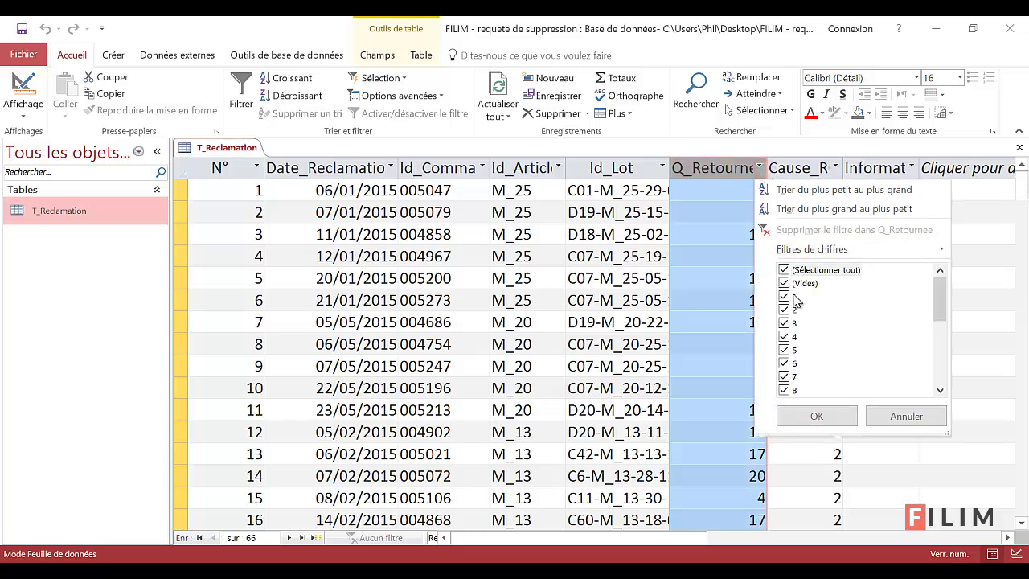
scroll(816, 356, "down", 5)
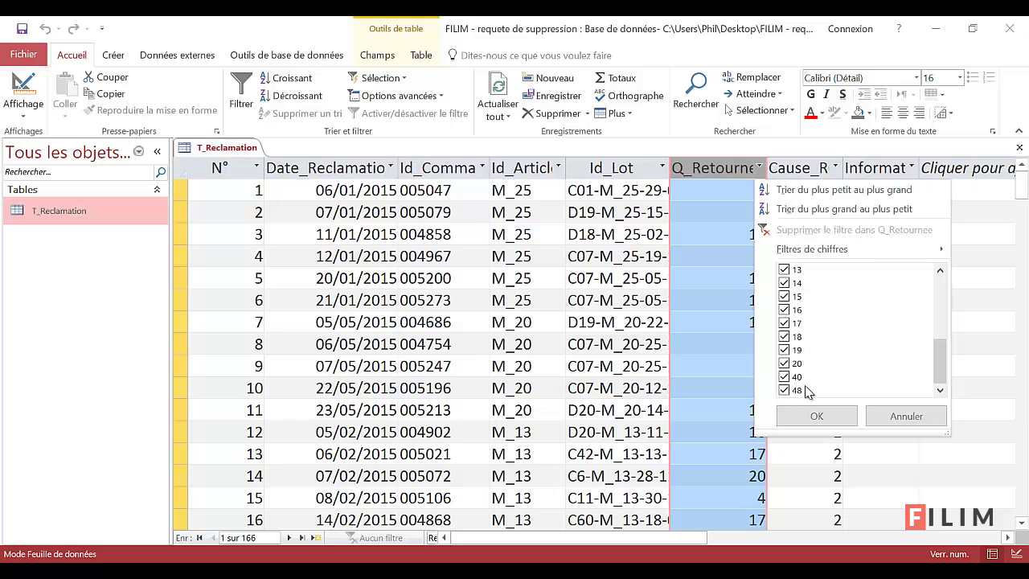
scroll(810, 390, "up", 5)
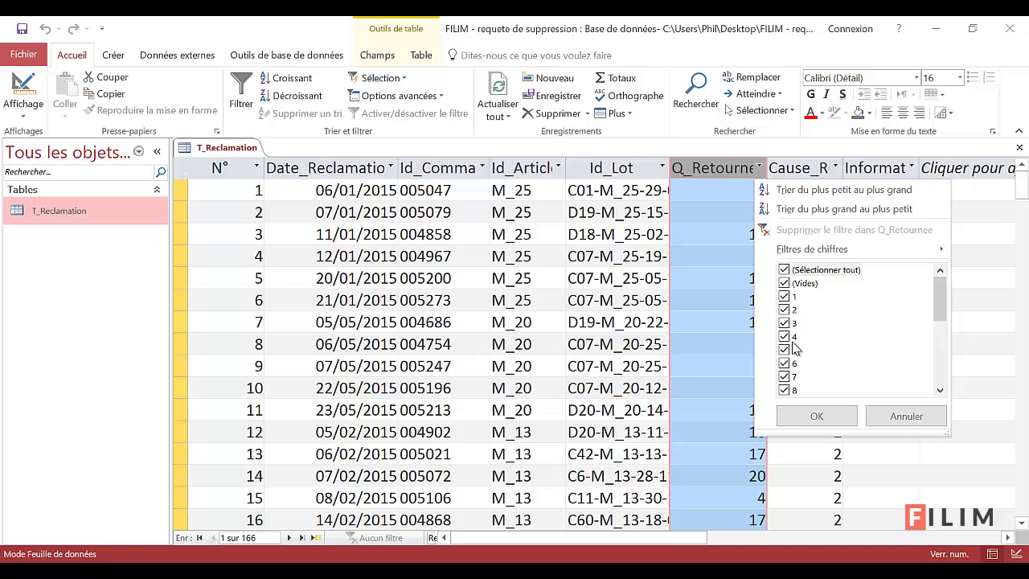
left_click(897, 420)
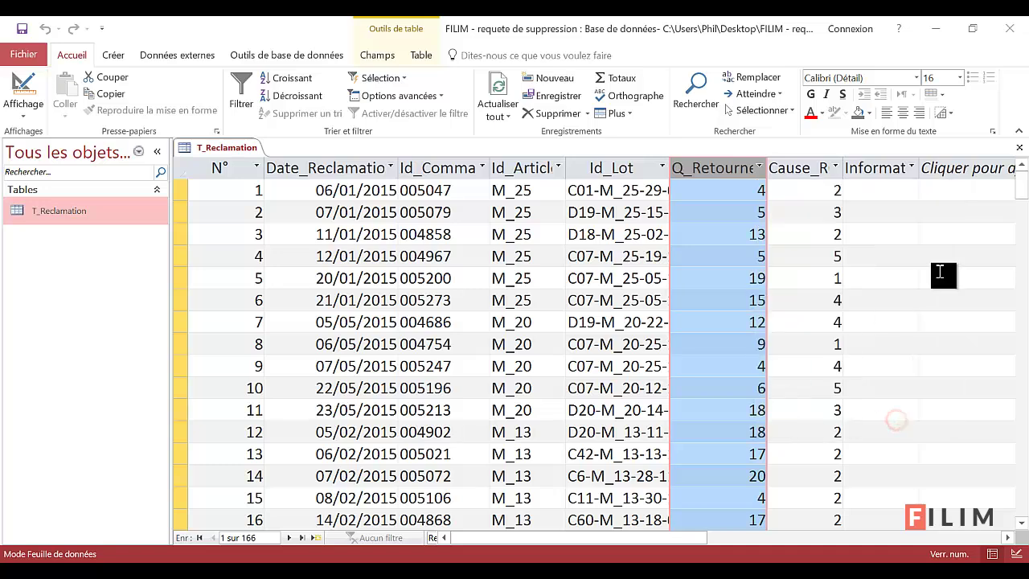
Close T_Reclamation with its layout saved and duplicate it, structure and data, as Copie de T_Reclamation.
left_click(1019, 148)
left_click(441, 345)
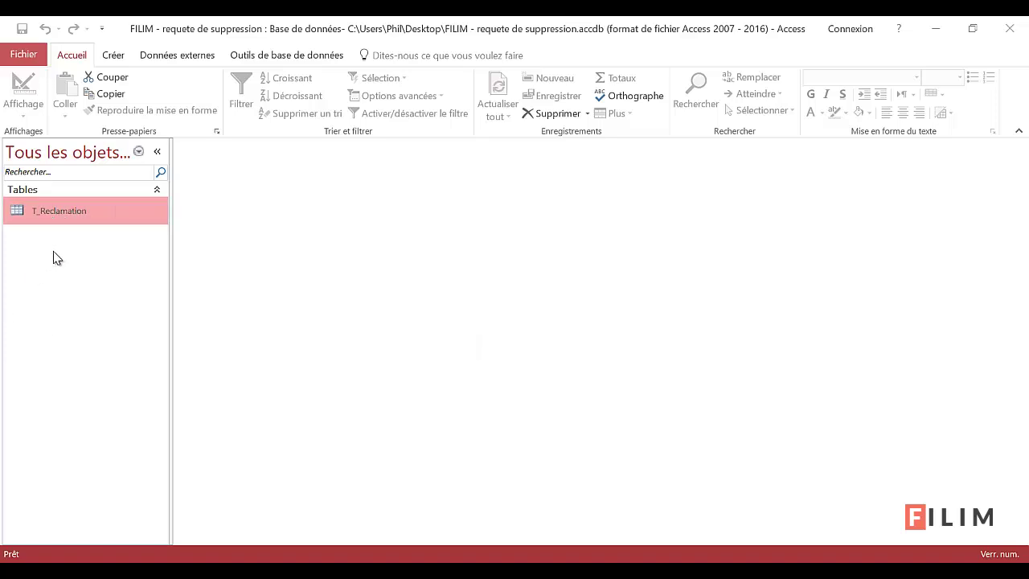
left_click(67, 213)
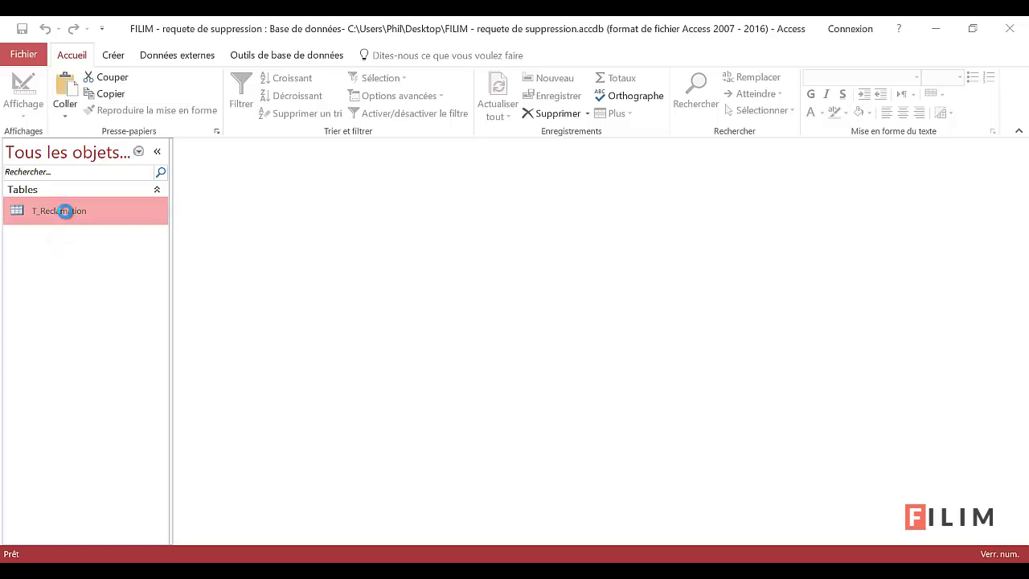
key("ctrl+v")
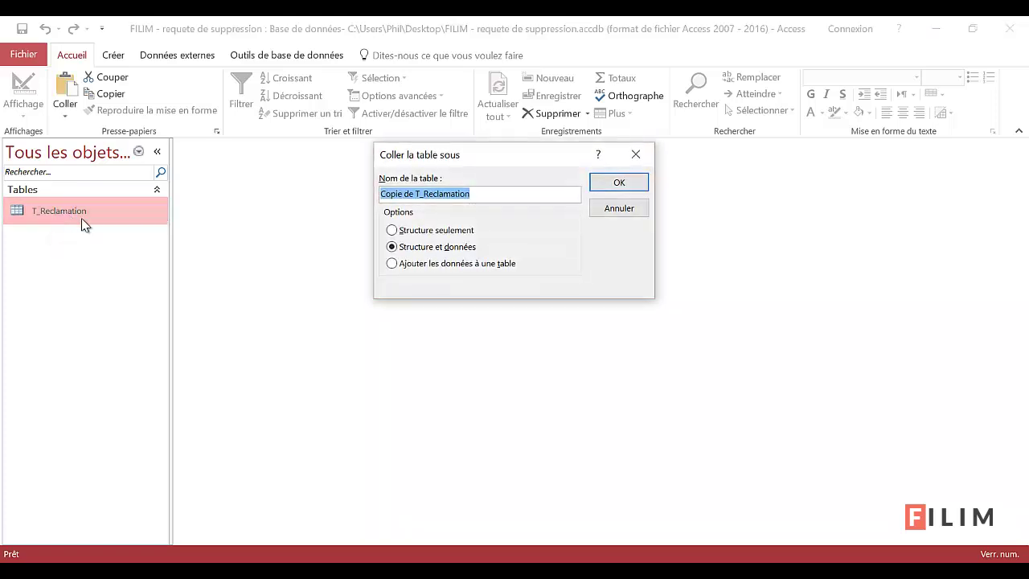
left_click(600, 180)
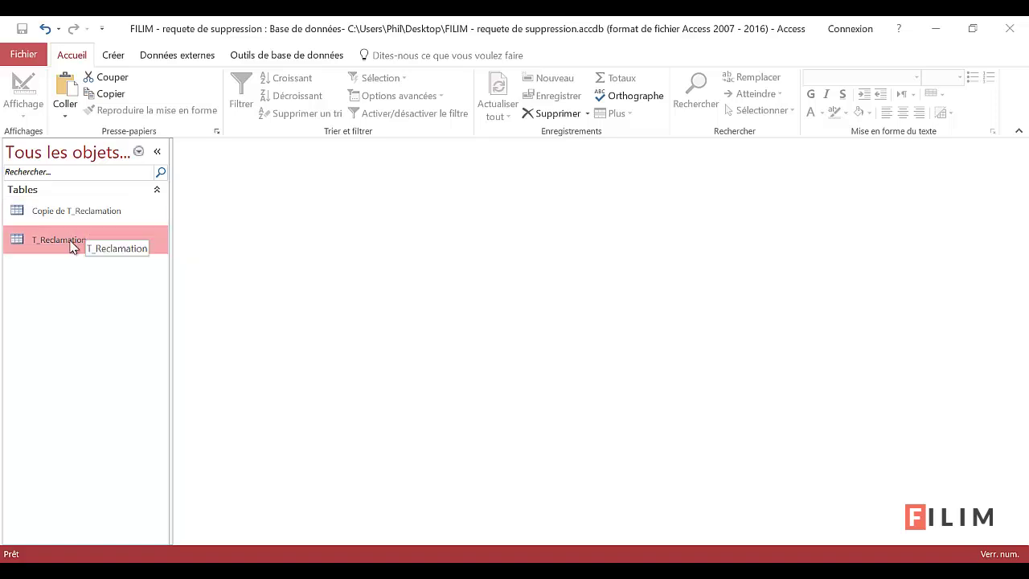
Create a query in design view based on T_Reclamation and enlarge its field list to show every field.
left_click(115, 57)
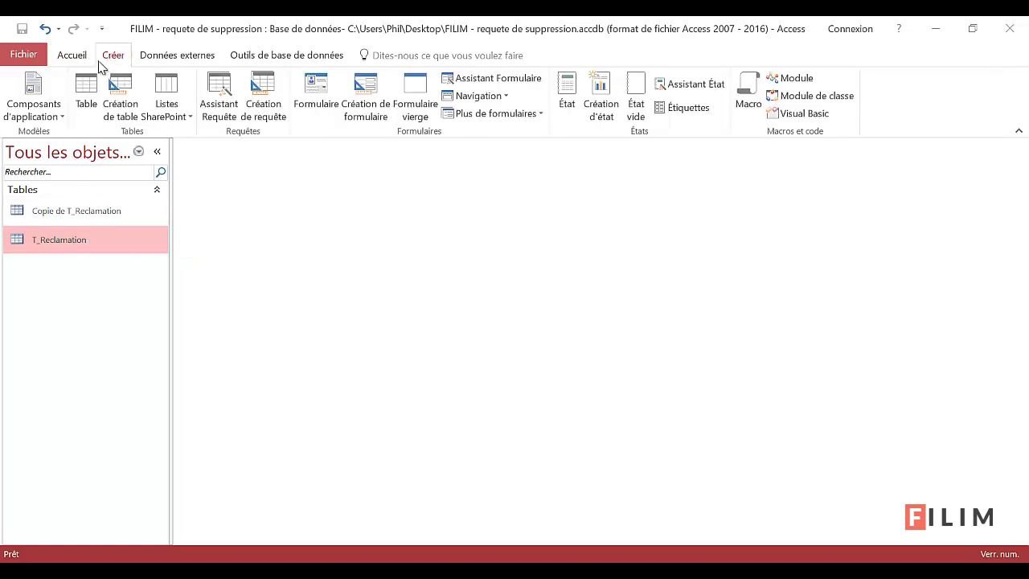
left_click(258, 111)
left_click(404, 194)
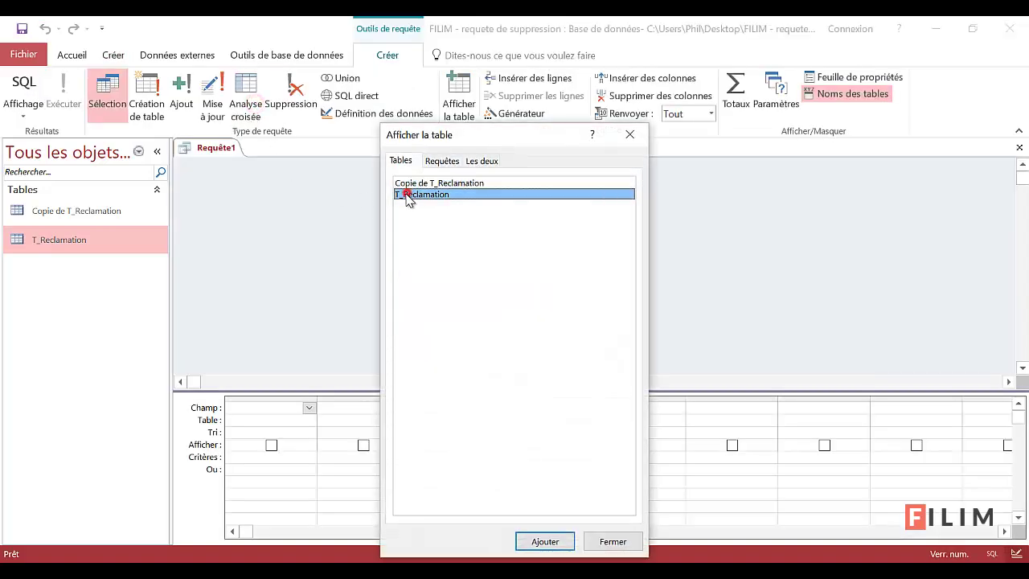
double_click(419, 197)
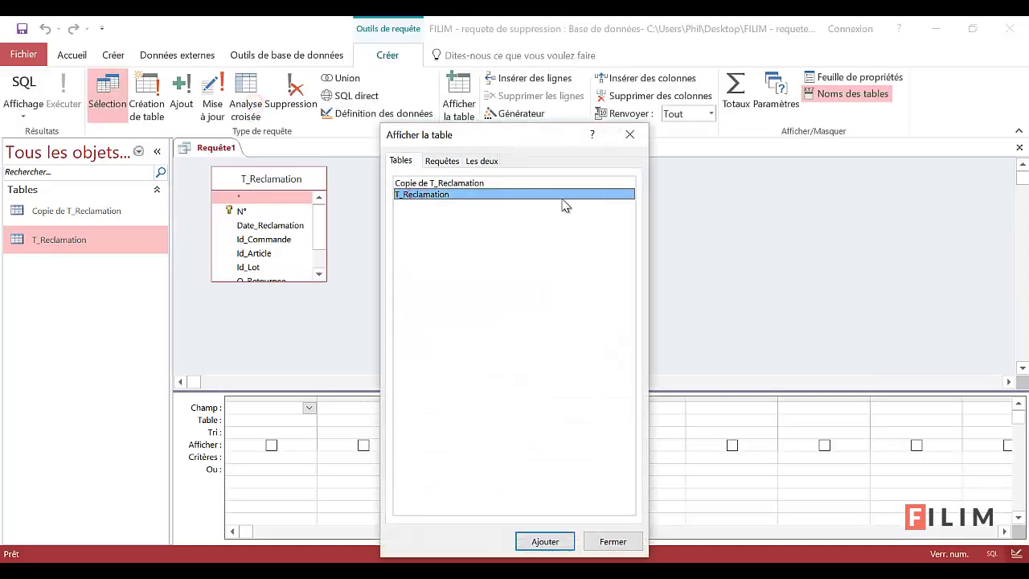
left_click(631, 135)
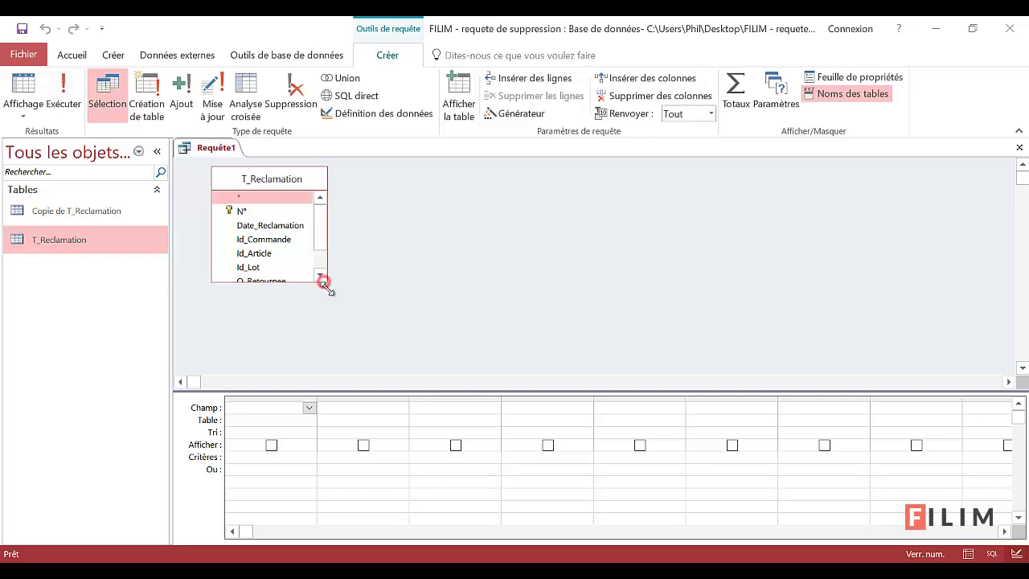
left_click_drag(325, 283, 355, 325)
Add the Q_Retournee field to the query grid with the criterion <=5.
left_click(274, 286)
double_click(274, 285)
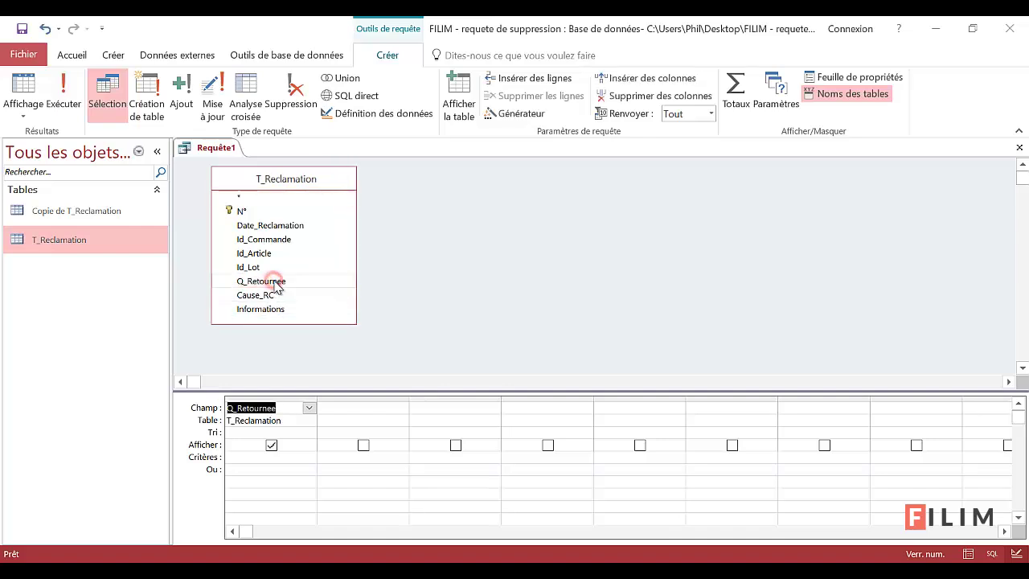
left_click(259, 461)
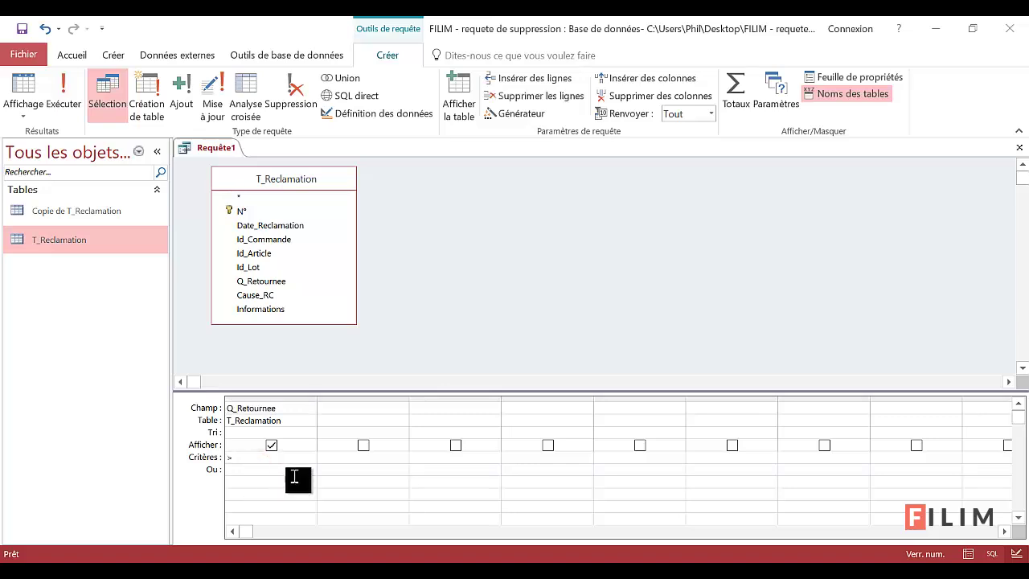
type("=5")
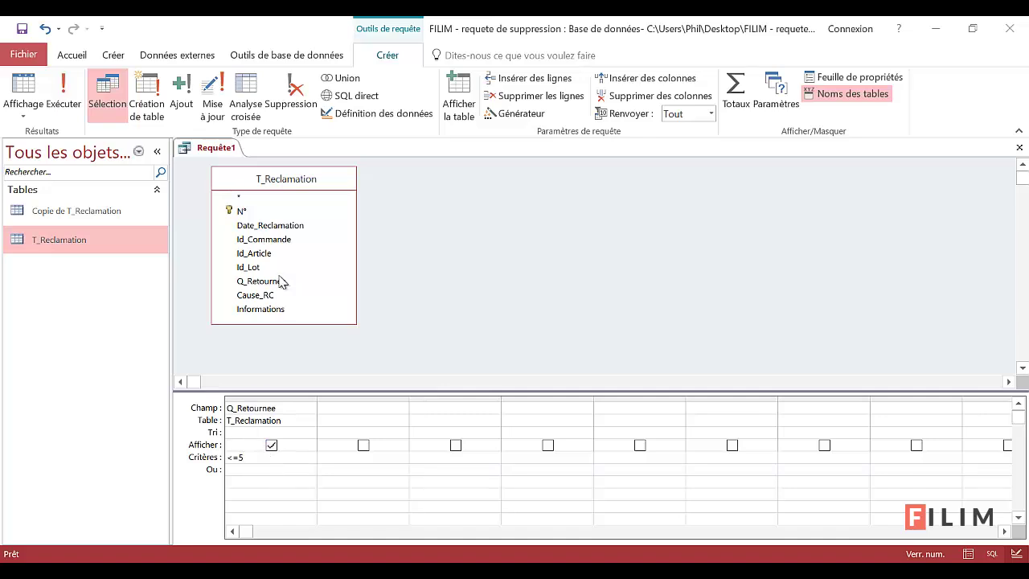
Preview the selection query's records through to the end and return to the query design.
left_click(104, 103)
left_click(21, 87)
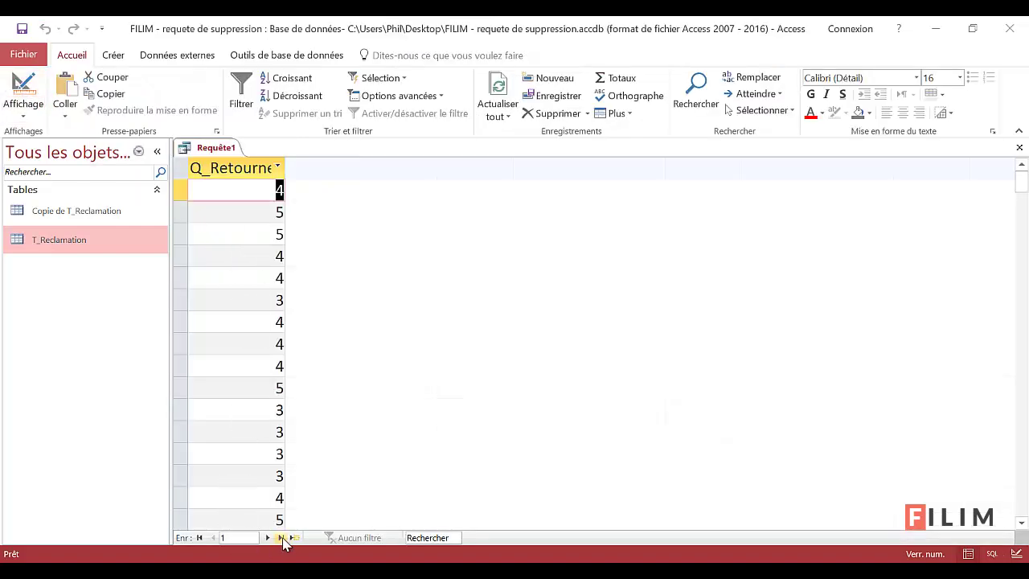
left_click(293, 539)
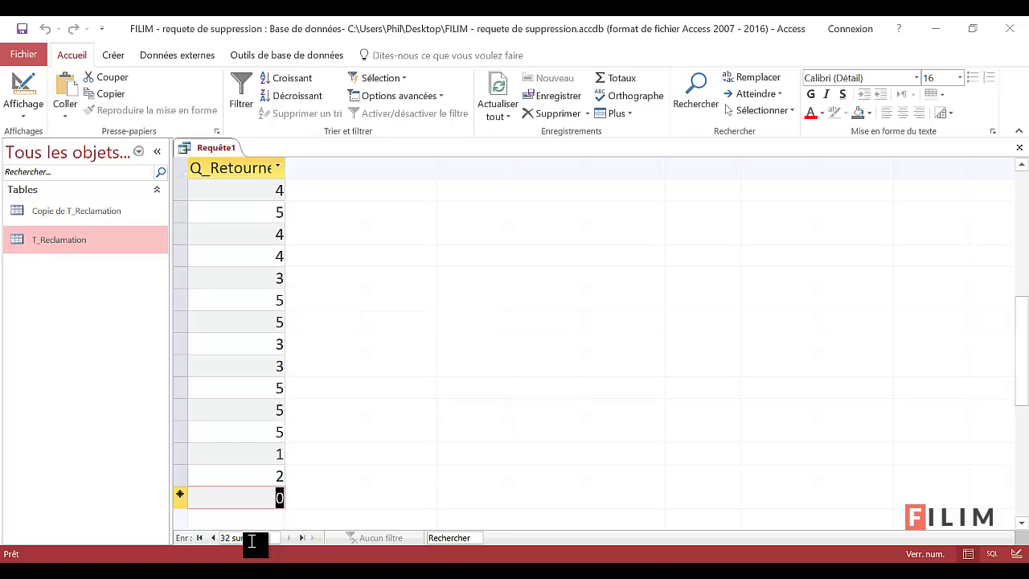
scroll(237, 421, "up", 5)
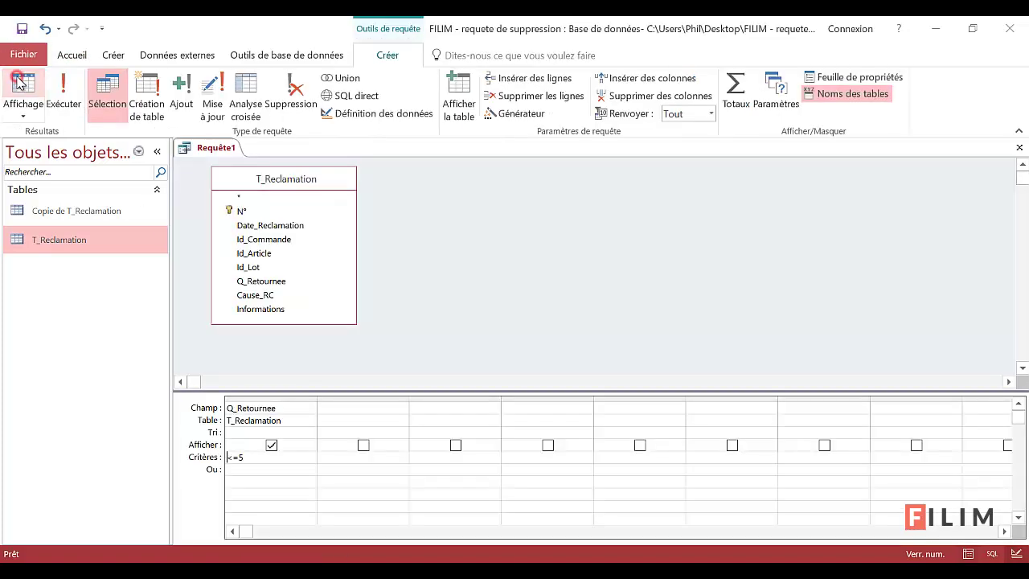
left_click(20, 84)
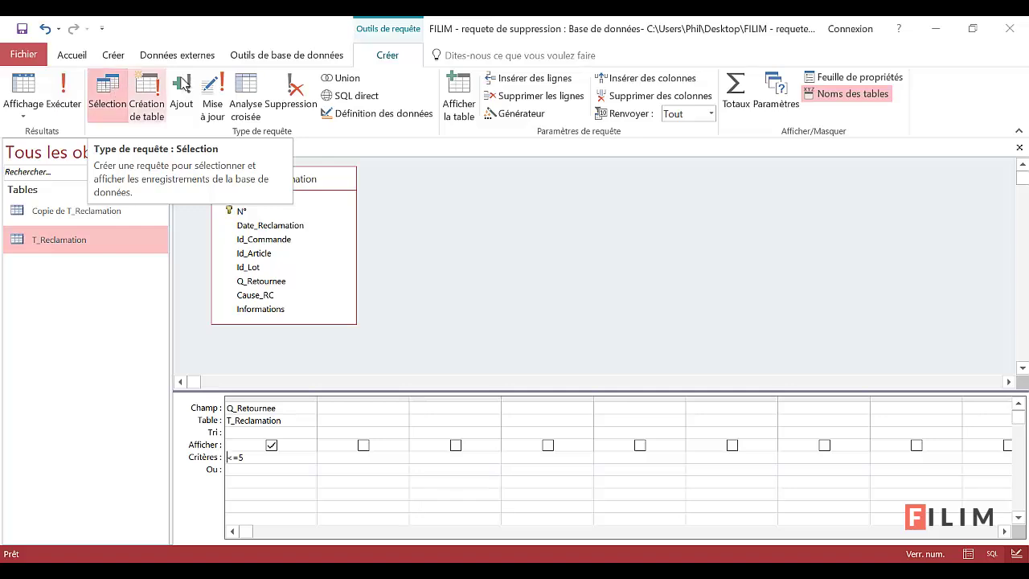
Convert the query to a delete query, save it as R_Supp_Quanti_<=5 and close it.
left_click(285, 89)
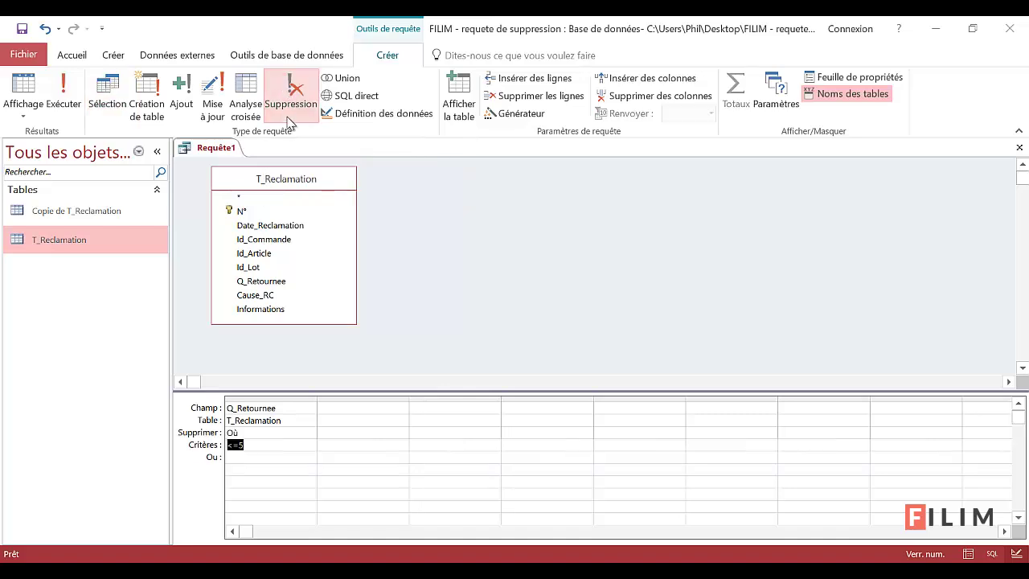
key("ctrl+s")
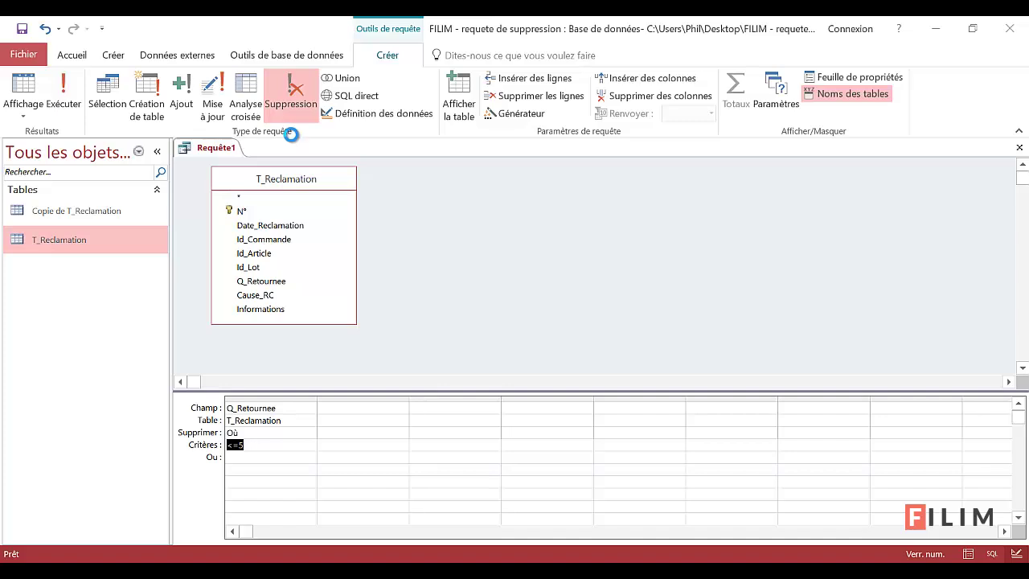
type("R")
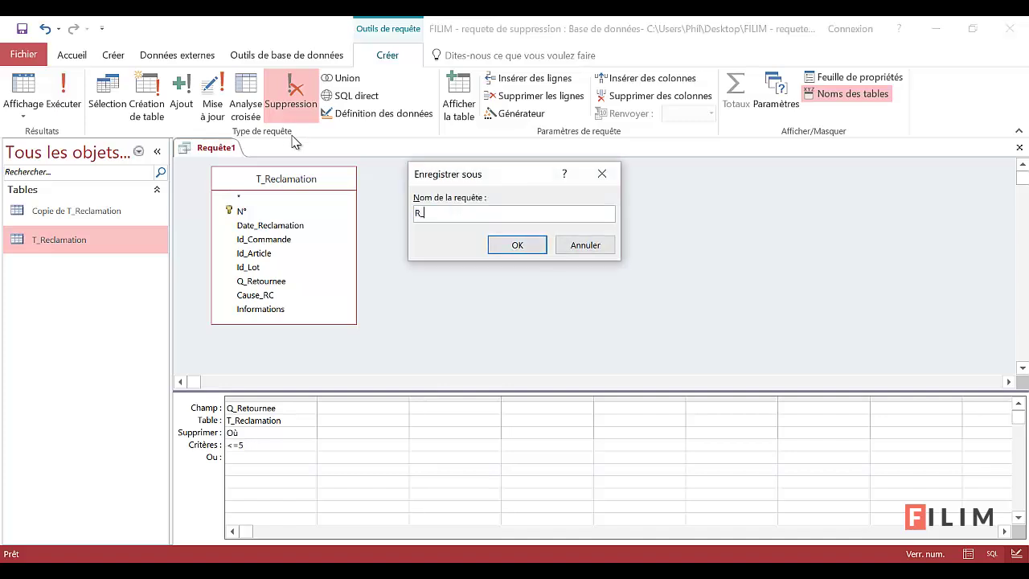
type("_Supp_Qunati_<=5")
left_click(462, 213)
type("anti_<=5")
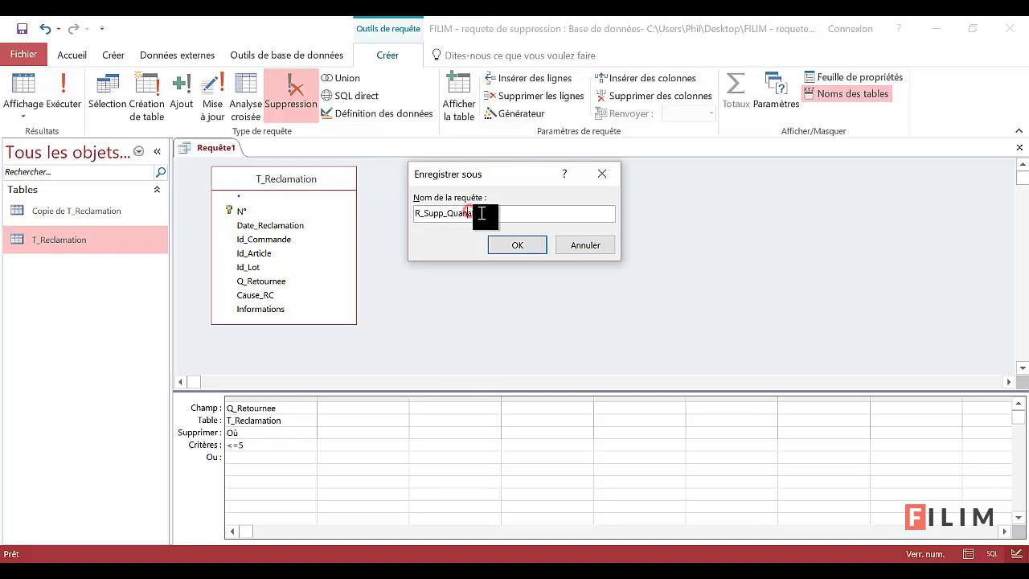
left_click(515, 246)
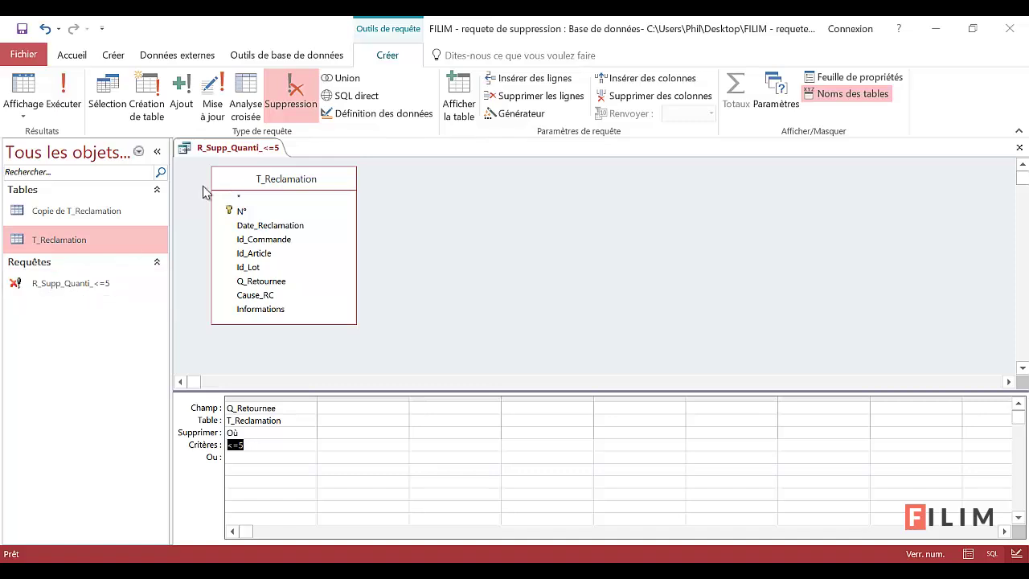
right_click(237, 149)
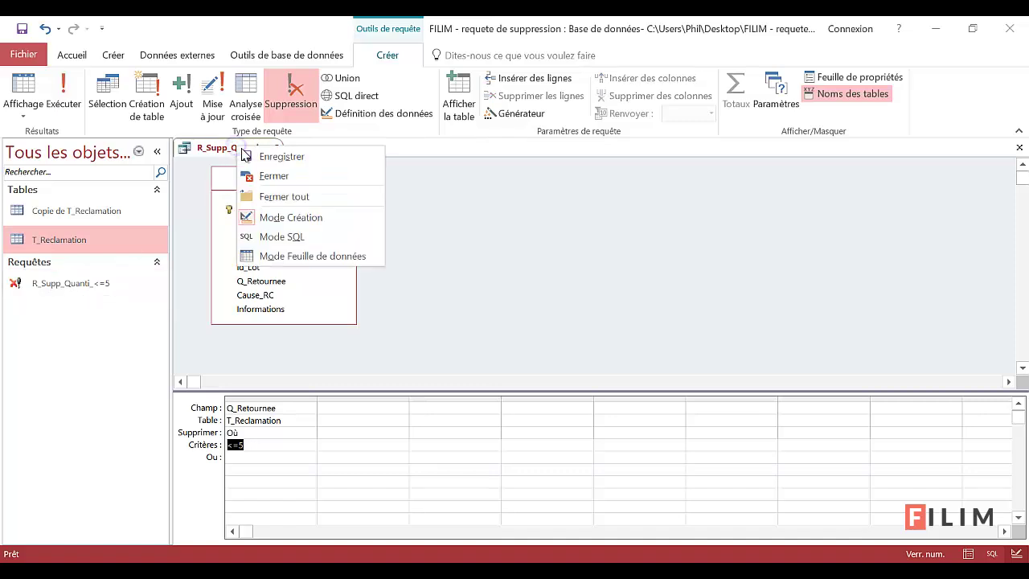
left_click(261, 177)
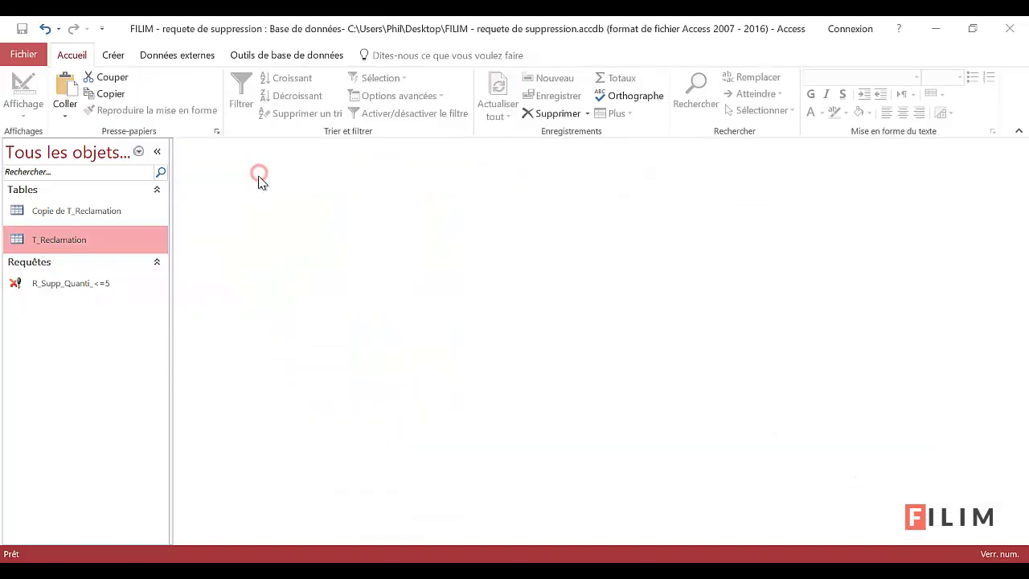
Run the R_Supp_Quanti_<=5 query, accepting the deletion of the matching records, and reopen T_Reclamation to check it.
double_click(69, 285)
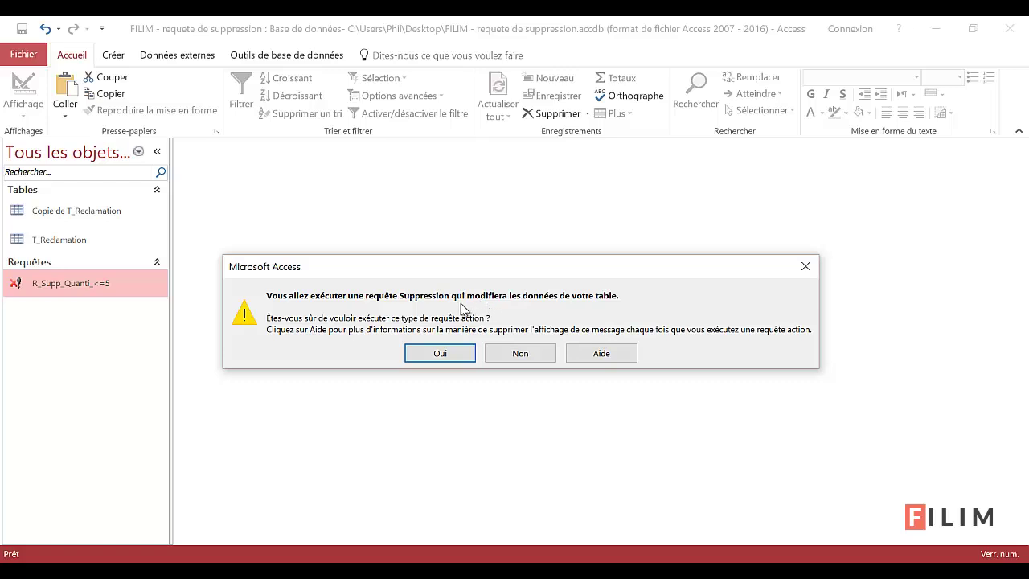
left_click(438, 354)
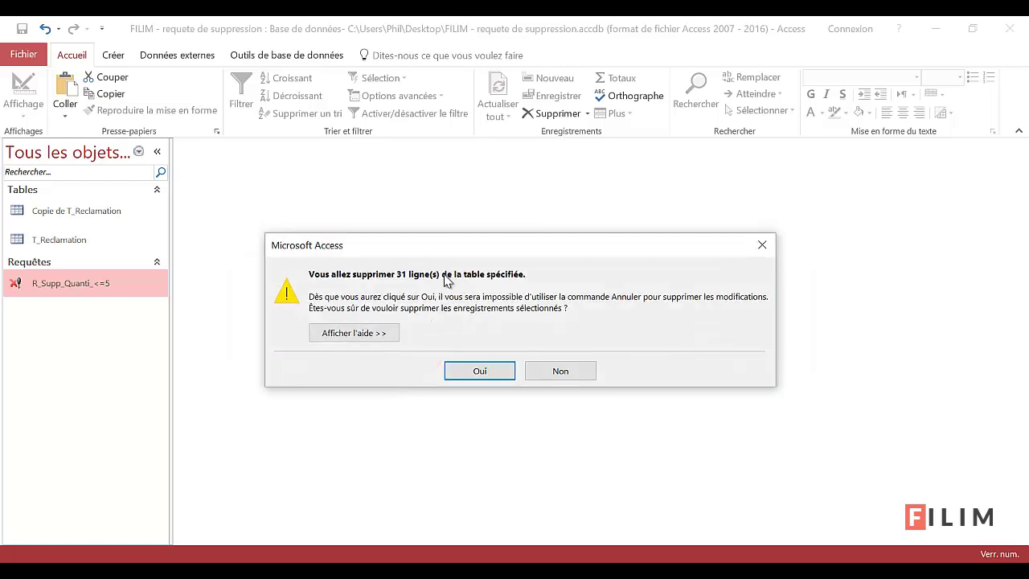
left_click(472, 370)
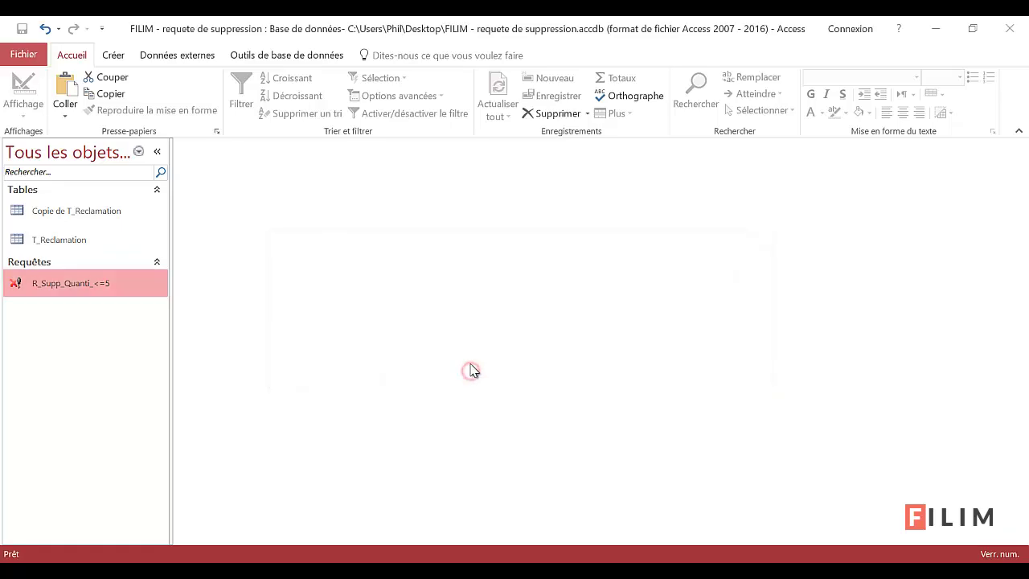
double_click(74, 240)
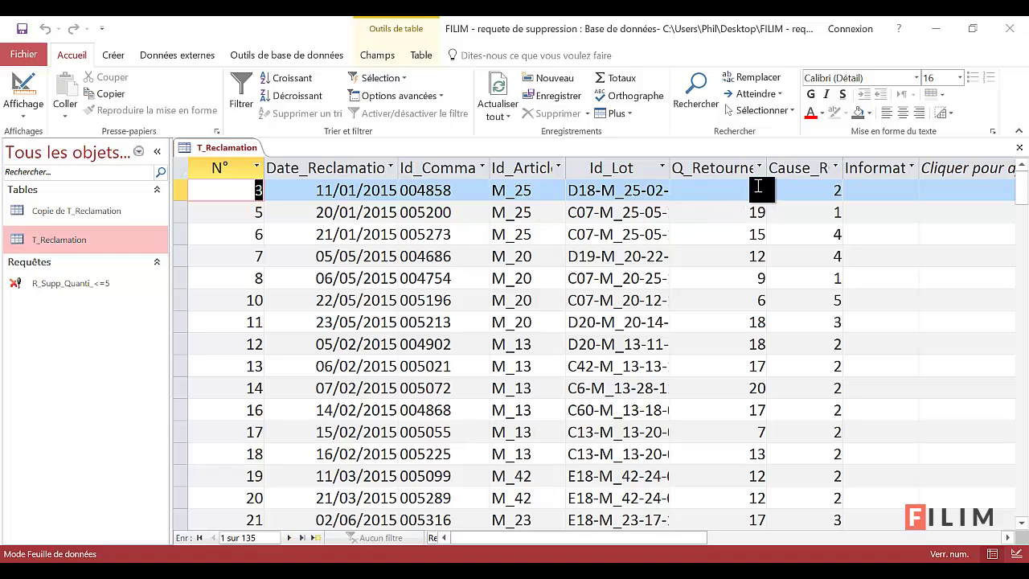
Check the remaining Q_Retournee values in the T_Reclamation table's column filter list, cancel the filter and close the table.
left_click(760, 168)
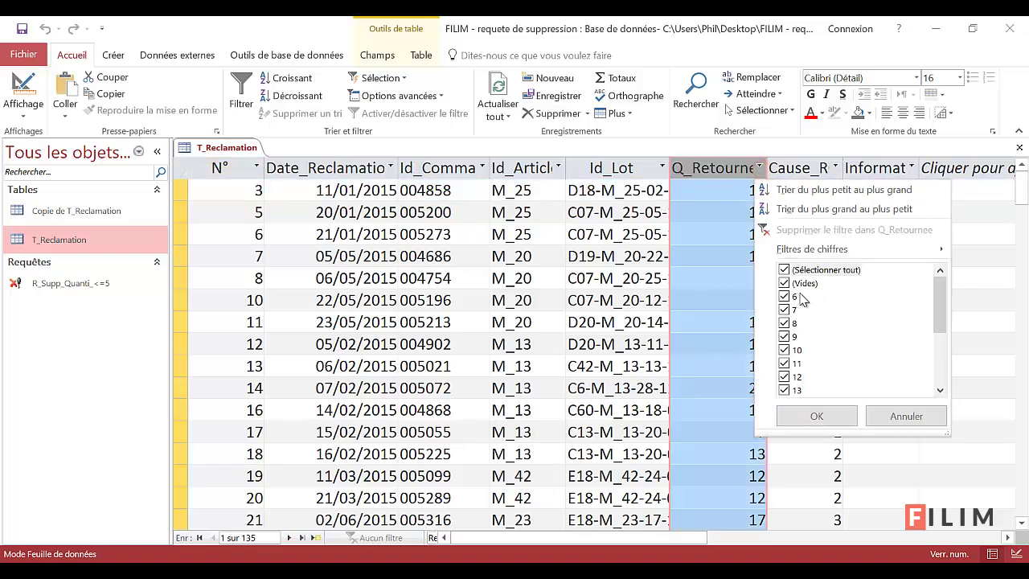
left_click(941, 419)
left_click(1019, 148)
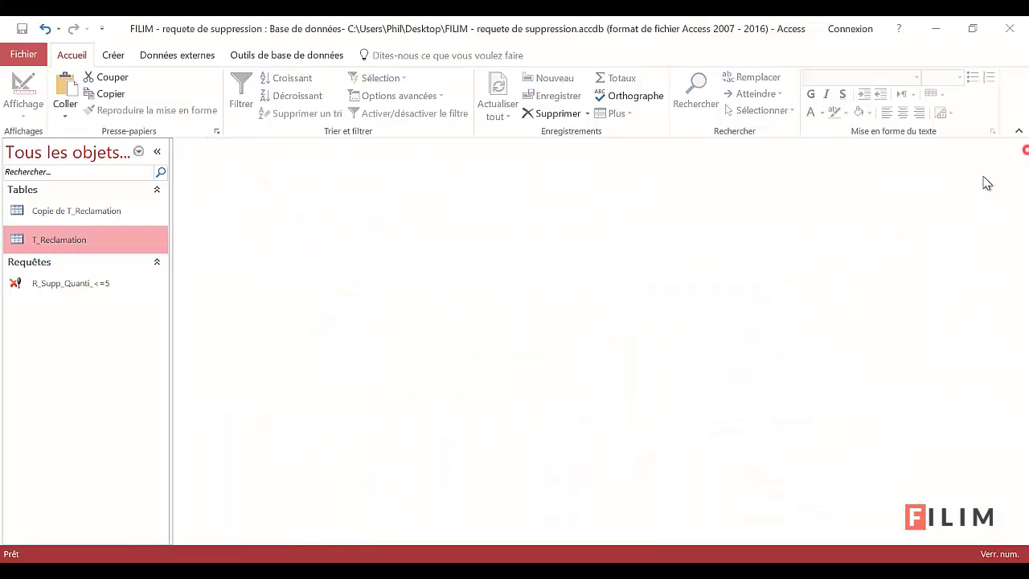
Review the R_Supp_Quanti_<=5 query in design view and close it.
left_click(29, 290)
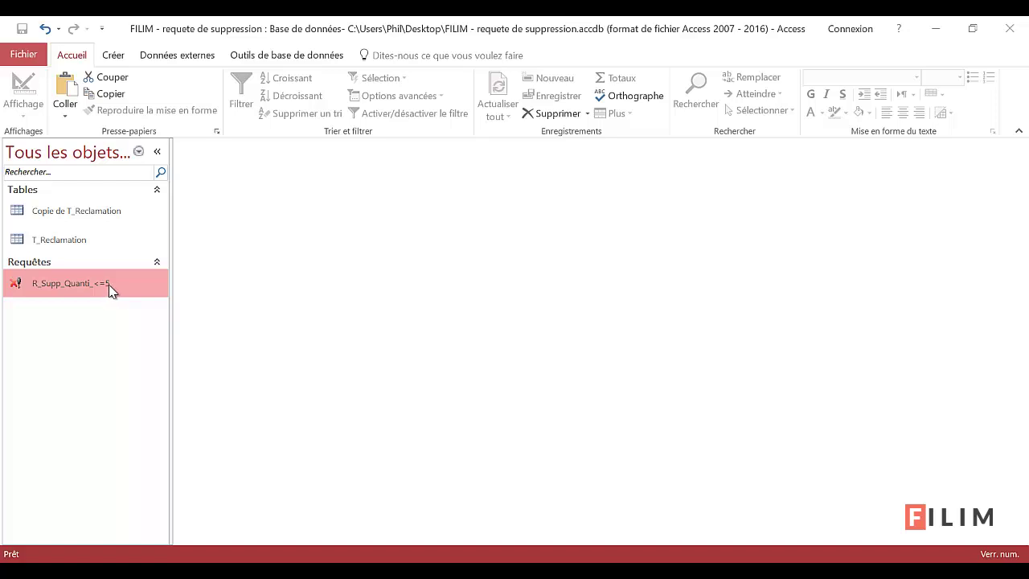
right_click(115, 287)
left_click(158, 316)
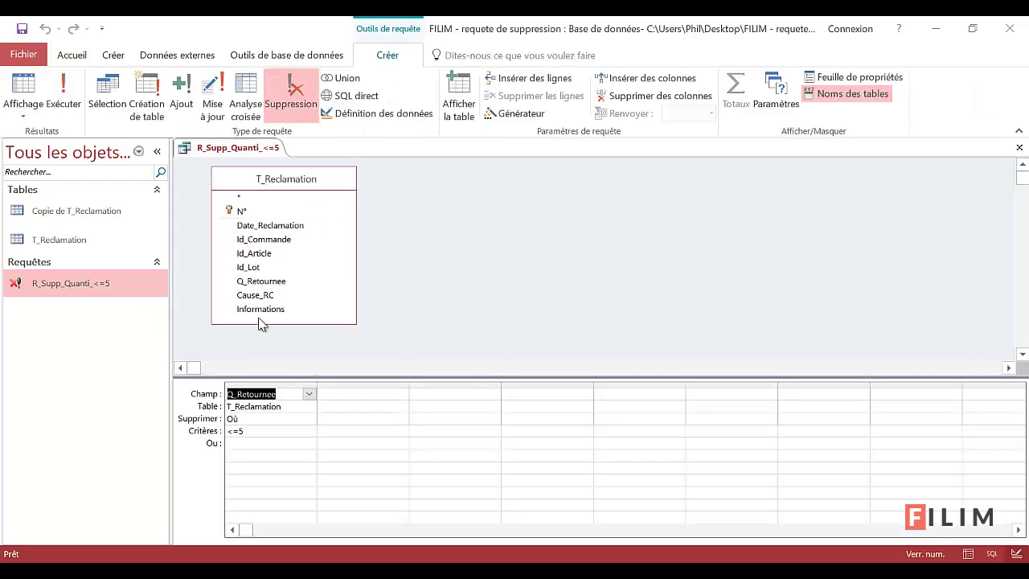
left_click(1020, 147)
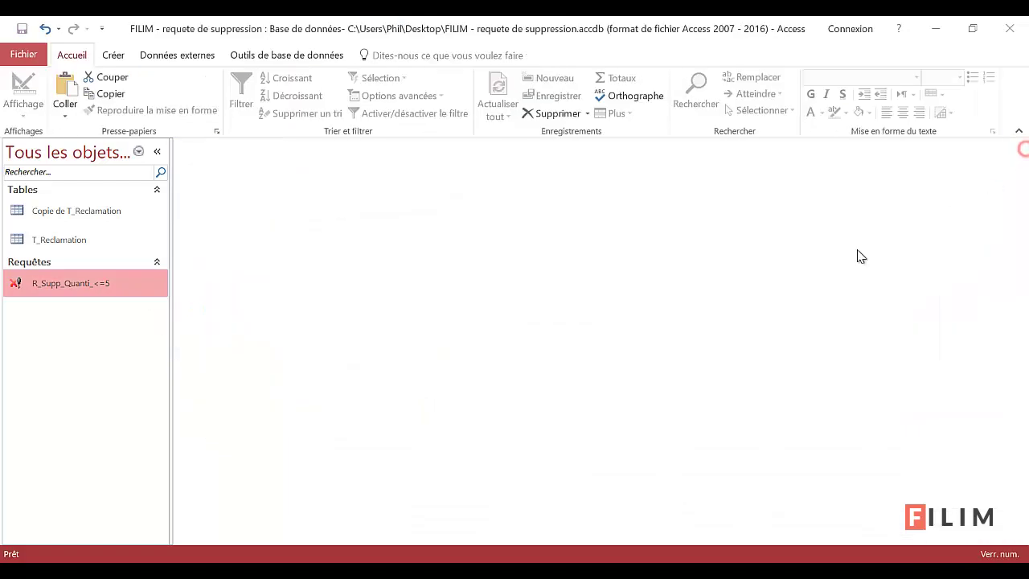
Open T_Reclamation, examine the dates in the Date_Reclamation filter list down to the March 2015 entries, and close the table.
double_click(75, 245)
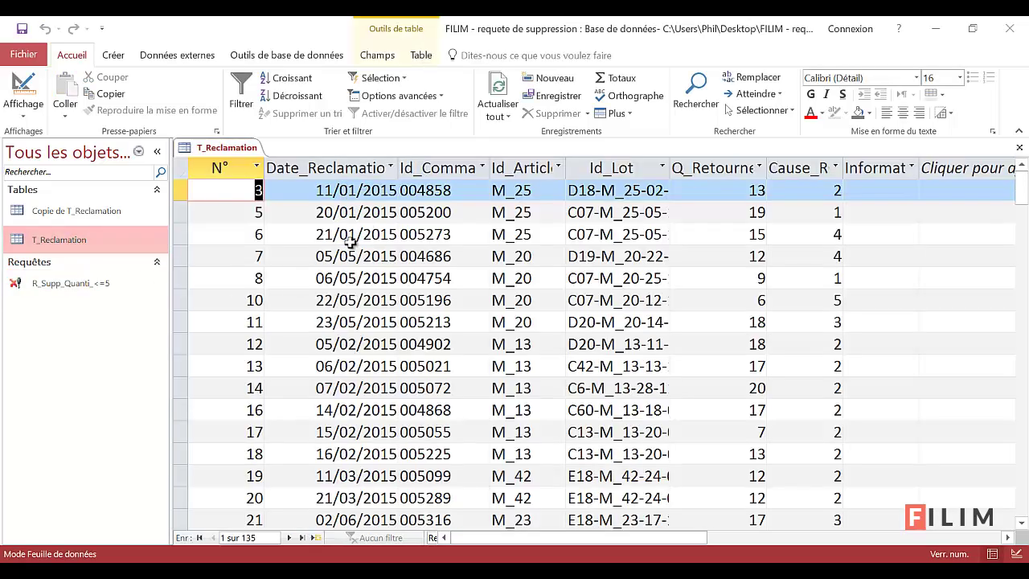
left_click(391, 167)
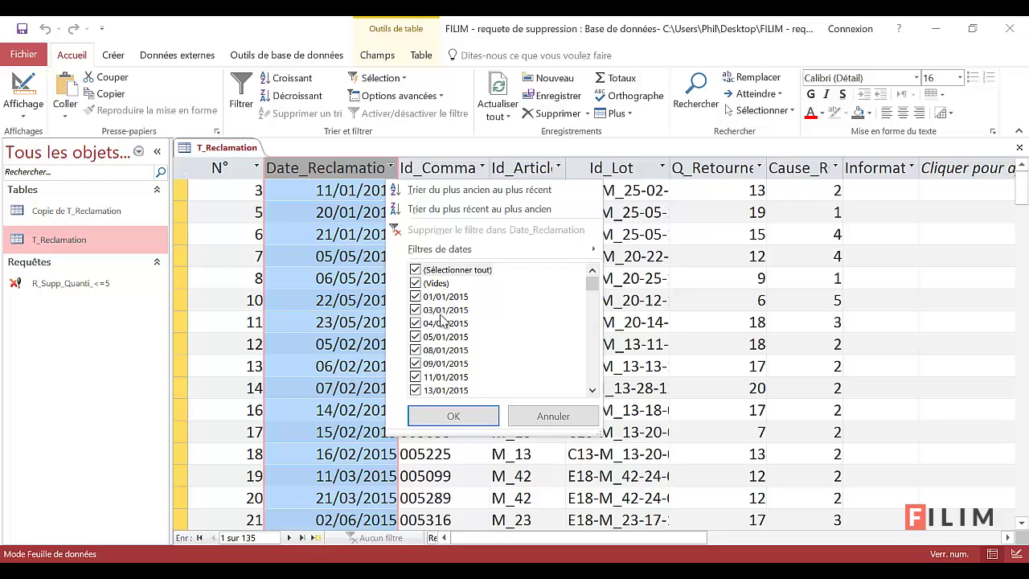
left_click_drag(593, 282, 584, 328)
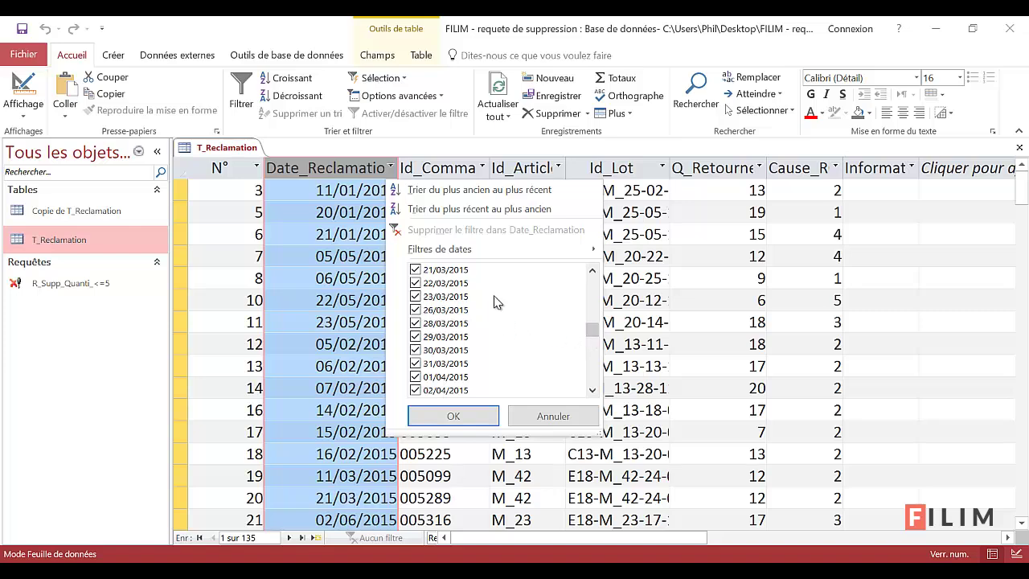
left_click(1020, 148)
Create a new query in design view based on the T_Reclamation table.
left_click(115, 55)
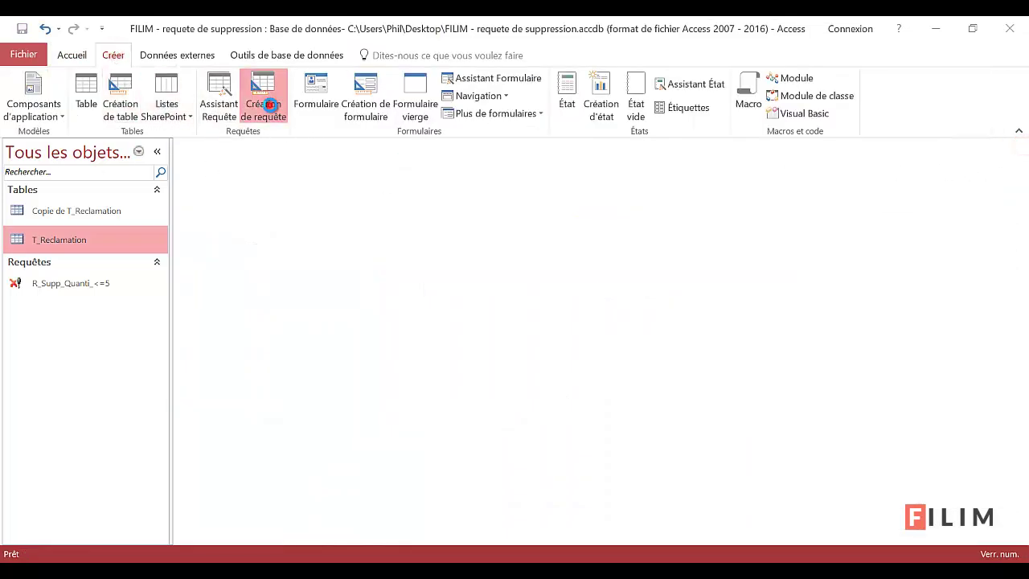
left_click(264, 105)
left_click(447, 196)
double_click(445, 195)
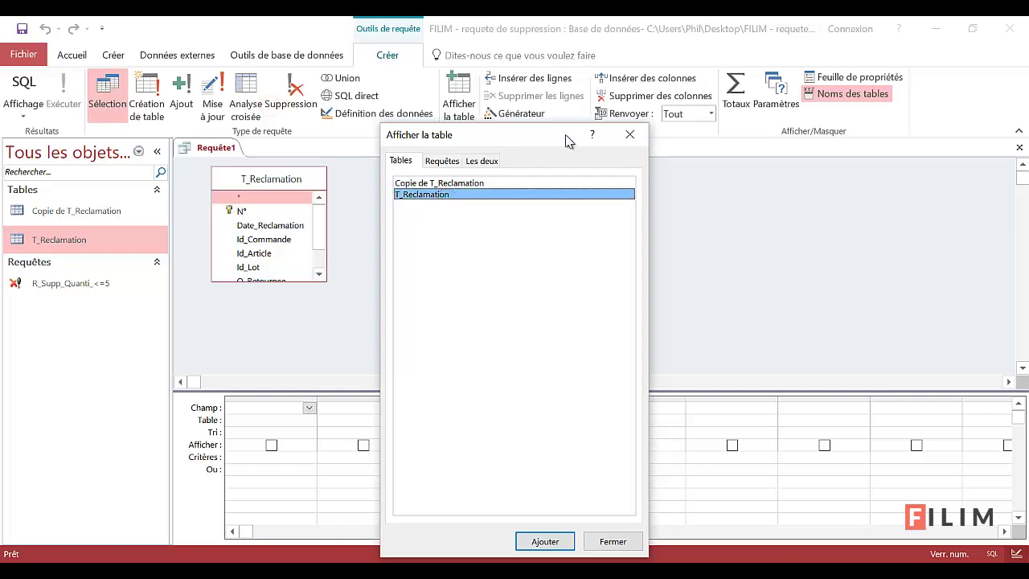
left_click(630, 134)
Add the Date_Reclamation field to the query grid with the criterion *3/2015.
left_click(281, 225)
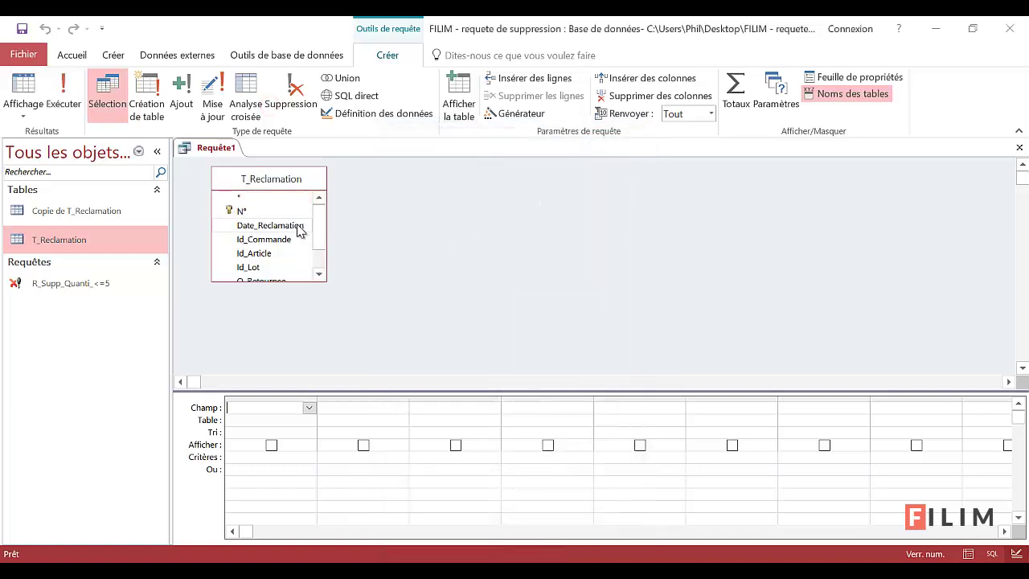
double_click(281, 228)
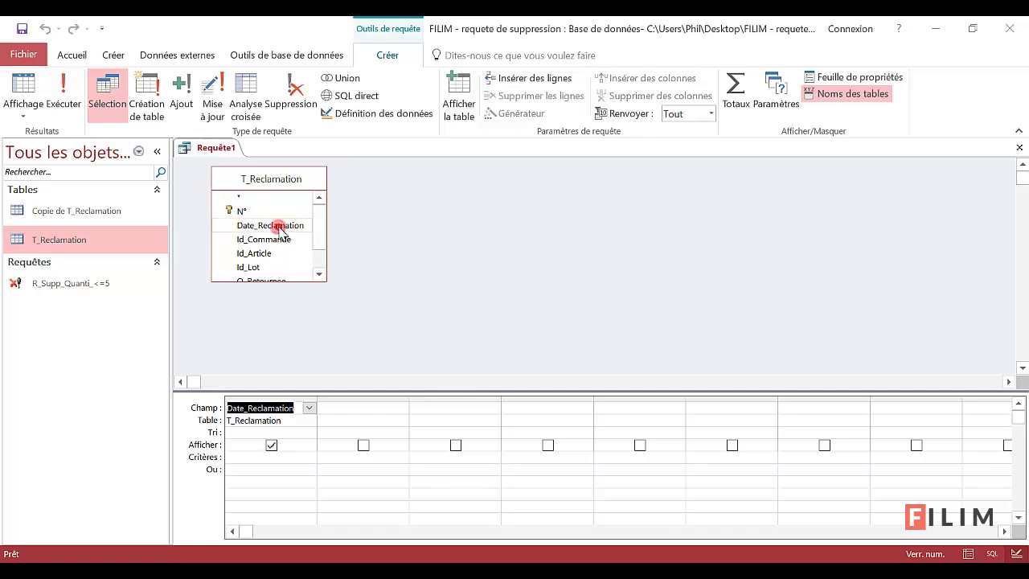
left_click(246, 456)
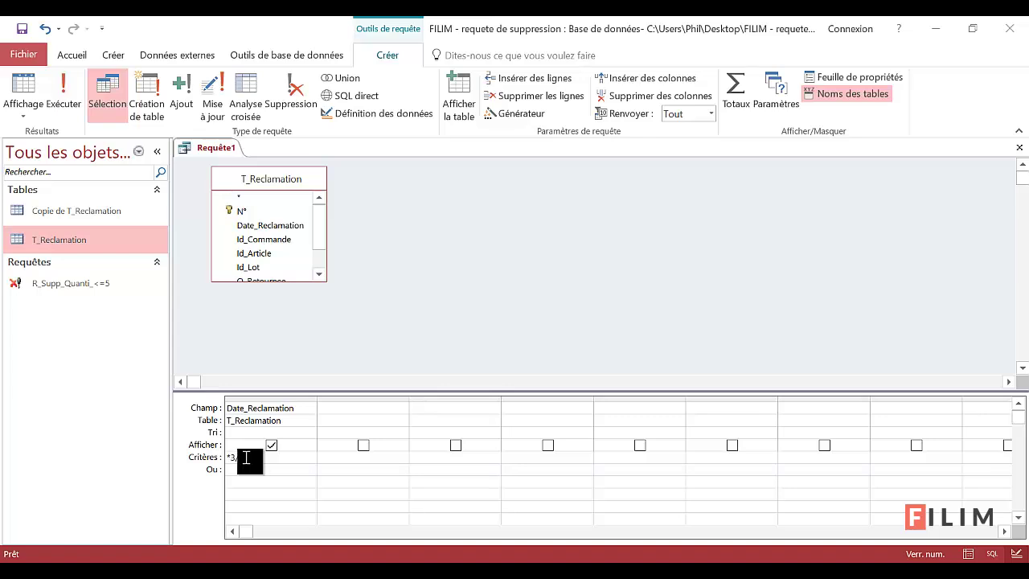
type("*3/2015")
left_click(264, 470)
Preview the records selected by the March 2015 criterion, compare them with the query design, and return to the design.
left_click(13, 74)
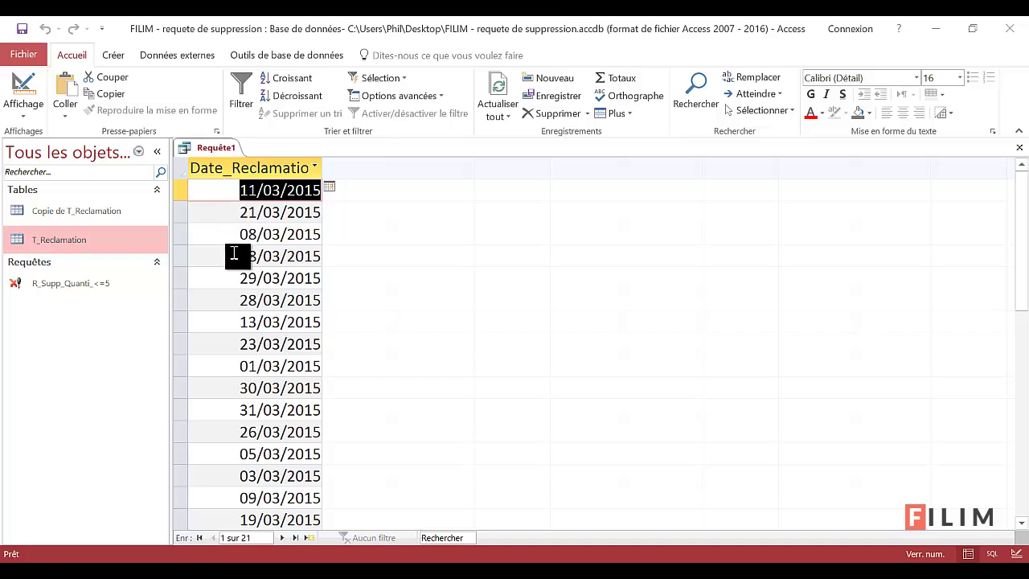
scroll(251, 352, "down", 4)
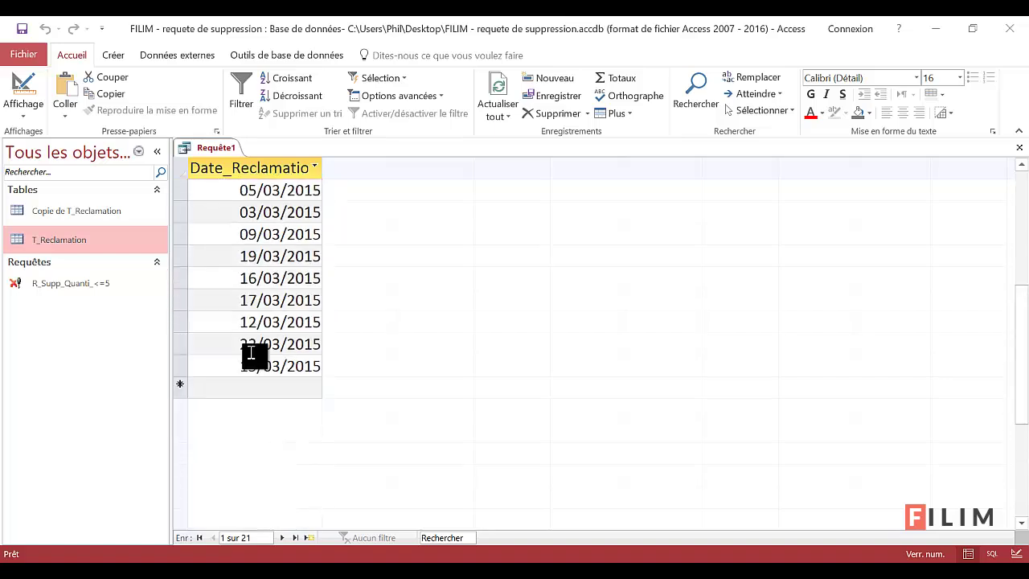
scroll(252, 352, "up", 4)
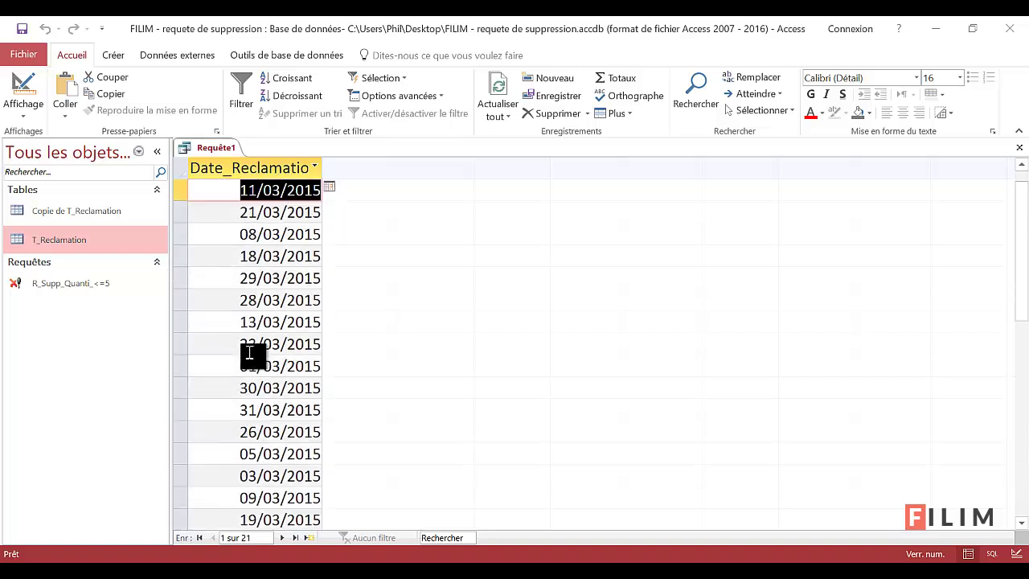
left_click(33, 95)
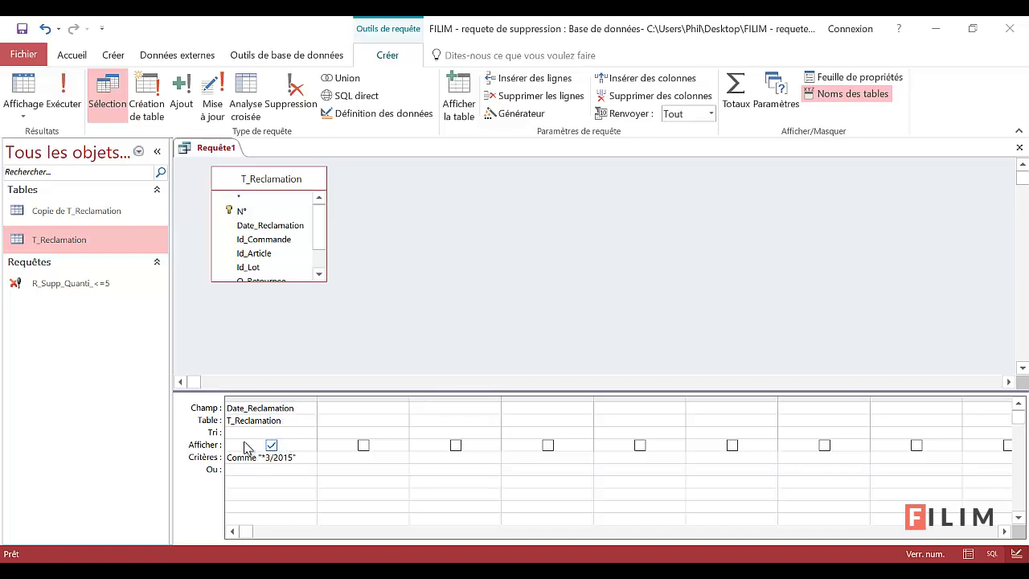
left_click(66, 93)
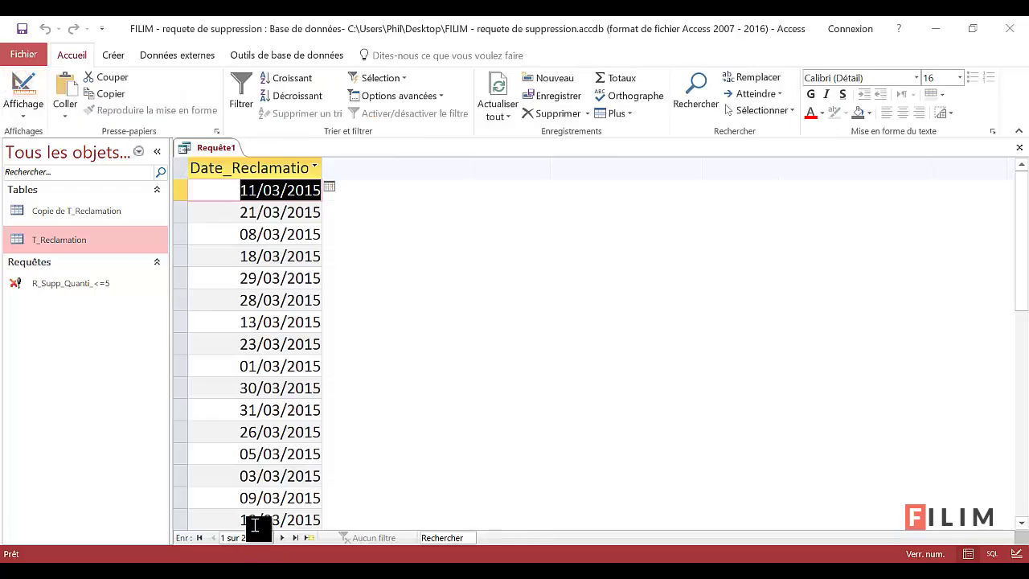
left_click(23, 88)
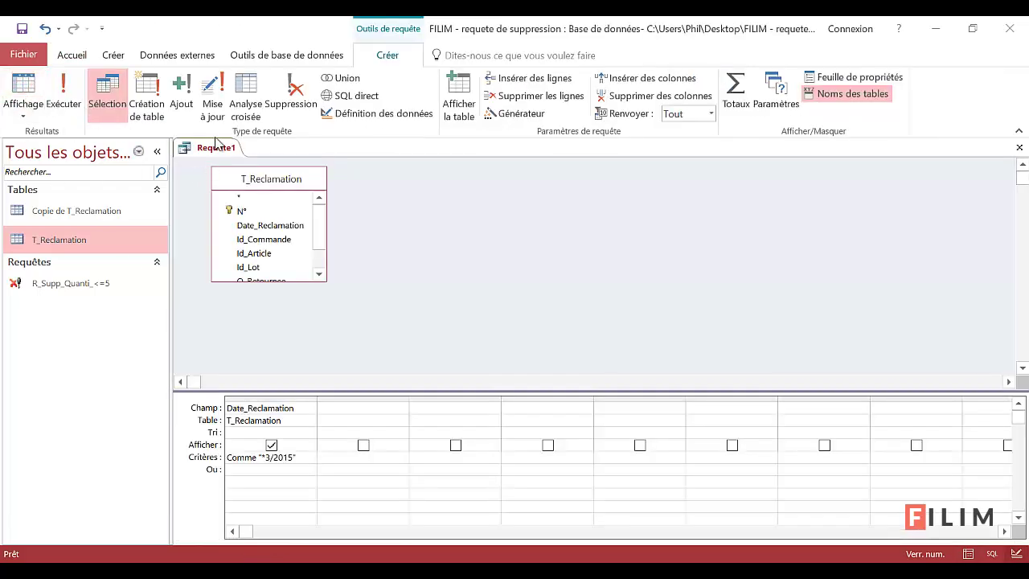
Convert the query to a delete query, save it as R_Supp_Recl_Mars and close it.
left_click(293, 102)
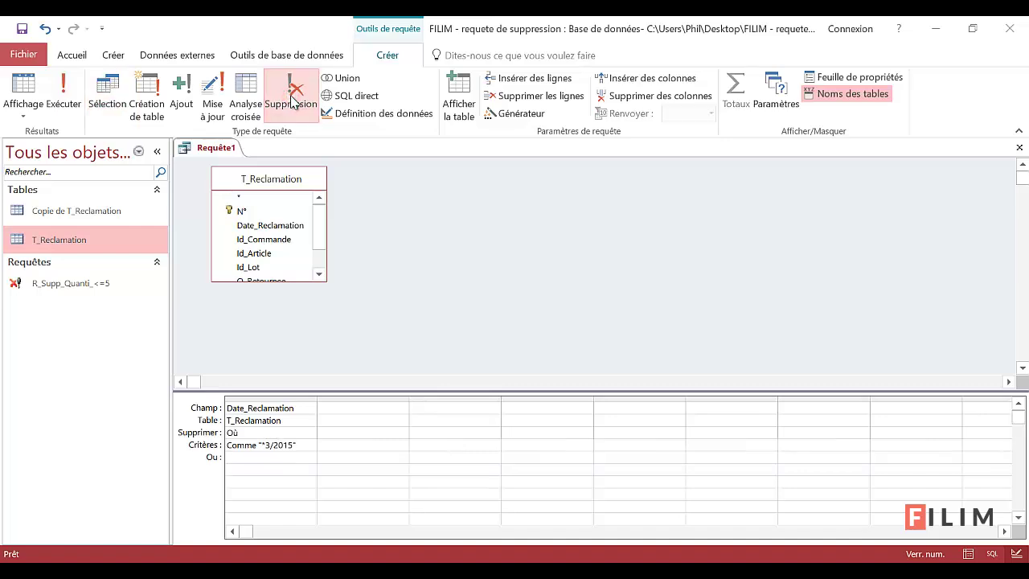
key("ctrl+s")
type("R_Supp_Recl_Mars")
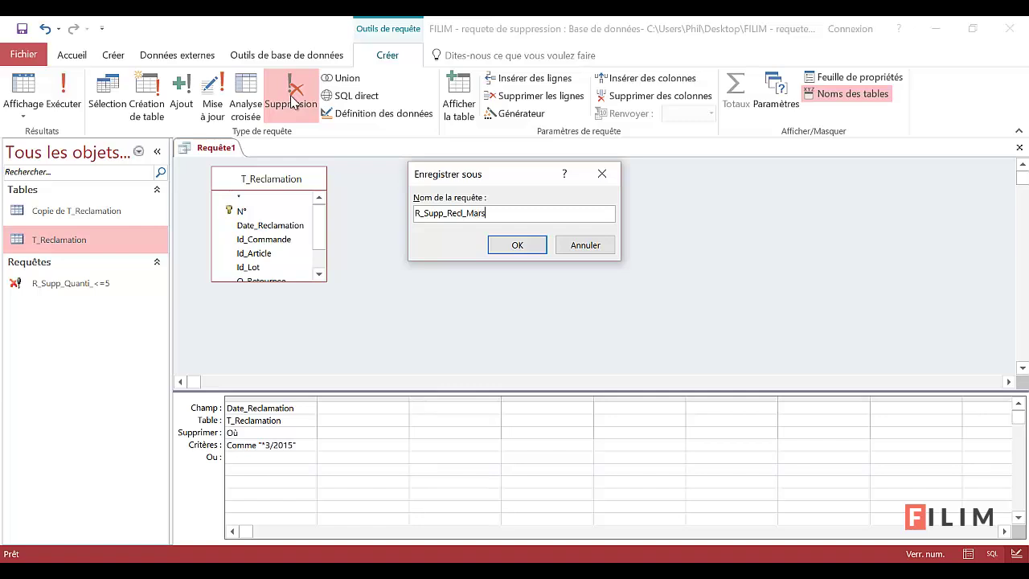
key("Return")
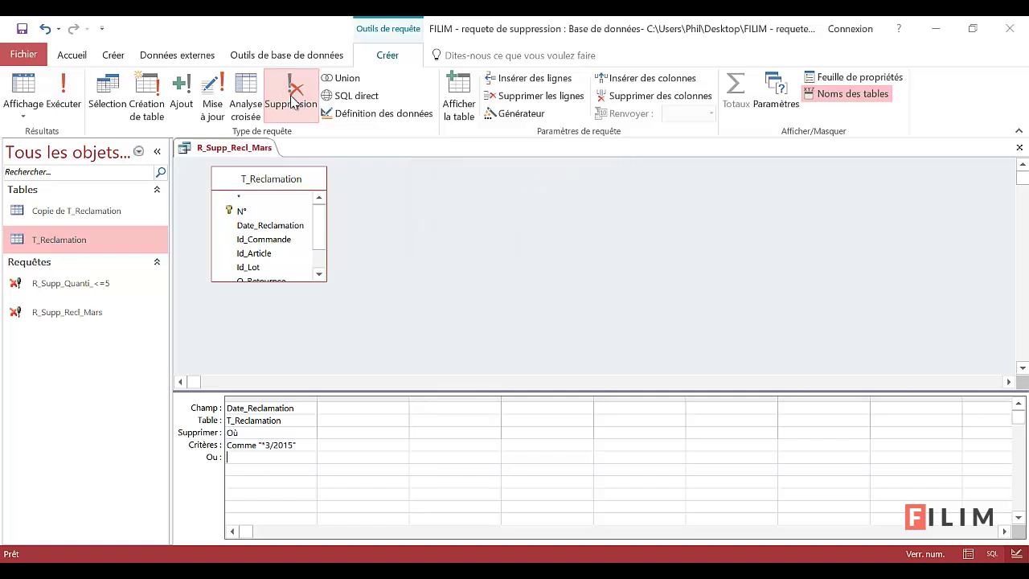
left_click(1020, 149)
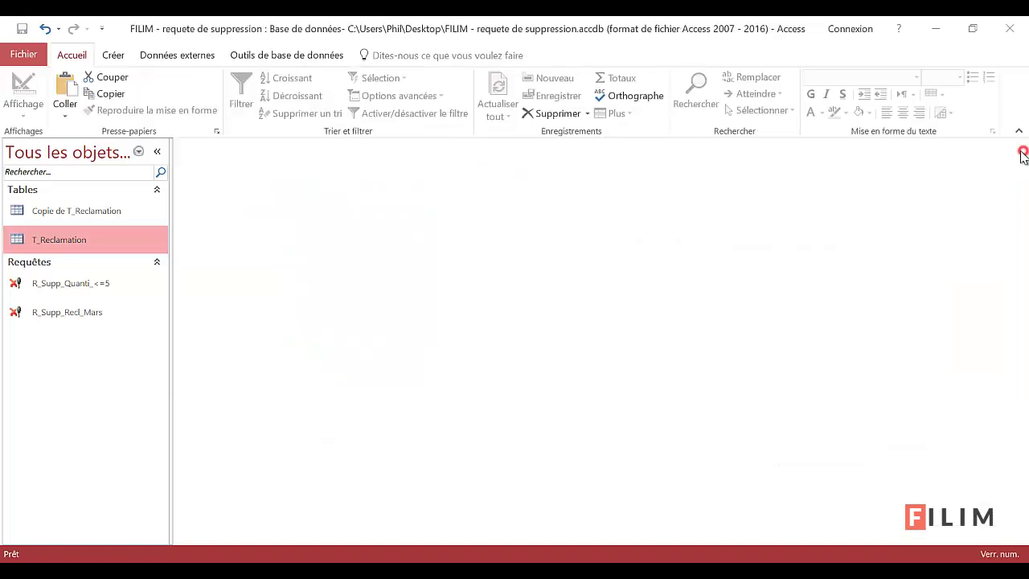
Run the R_Supp_Recl_Mars query and accept the deletion of the March 2015 records.
double_click(86, 313)
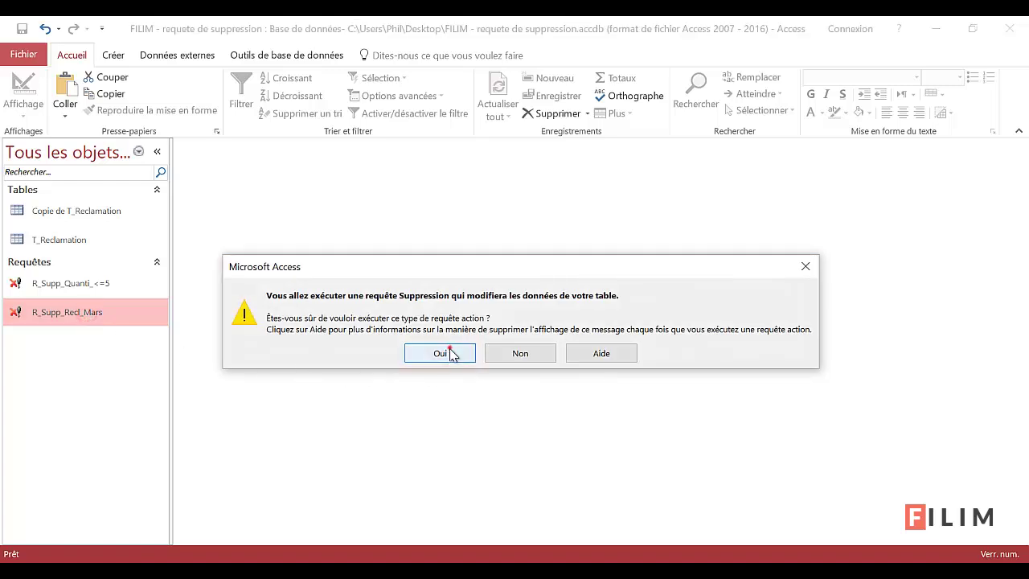
left_click(446, 354)
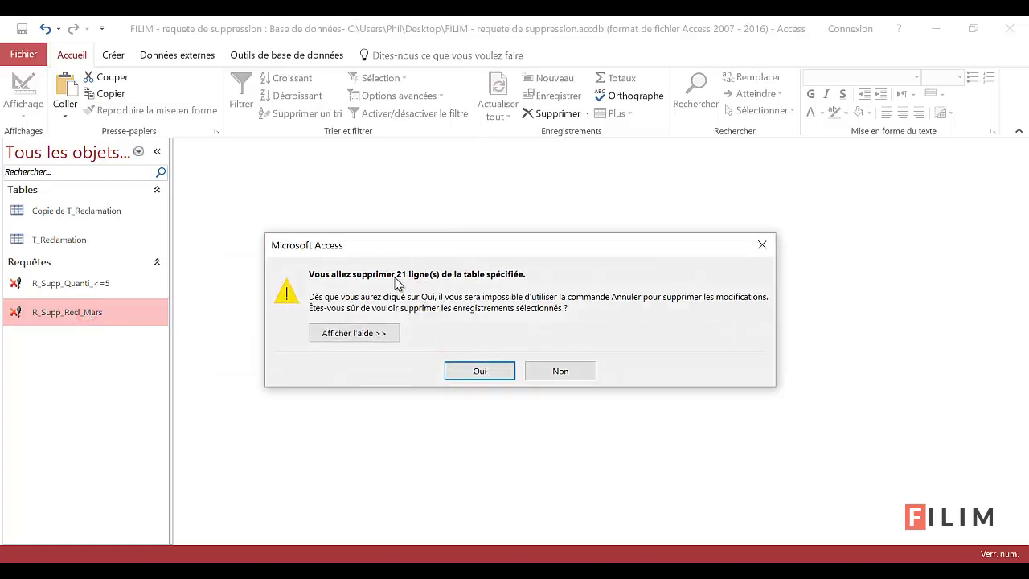
left_click(475, 373)
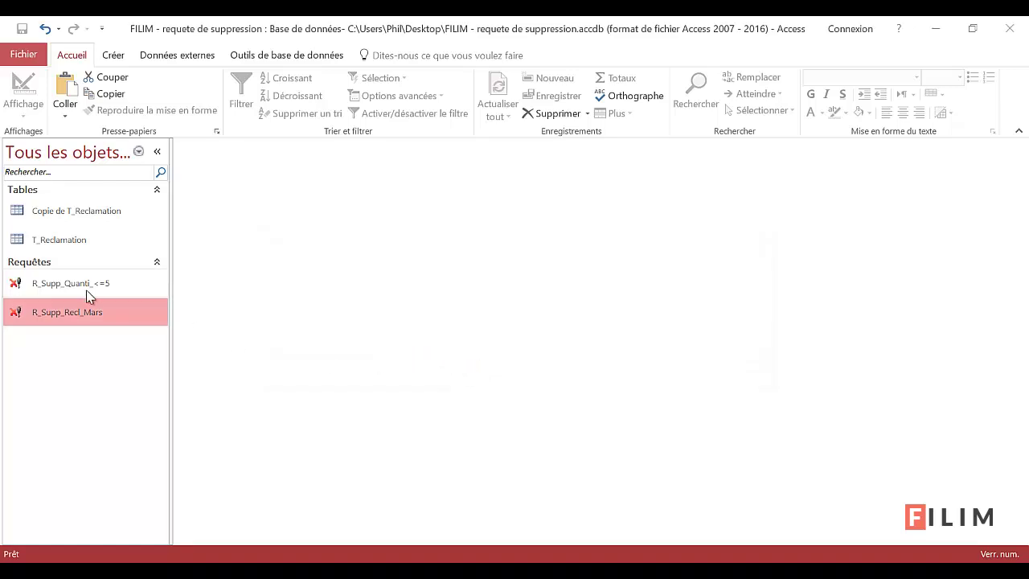
Run the R_Supp_Recl_Mars query a second time, accepting both confirmations, to check for remaining March 2015 records.
double_click(105, 319)
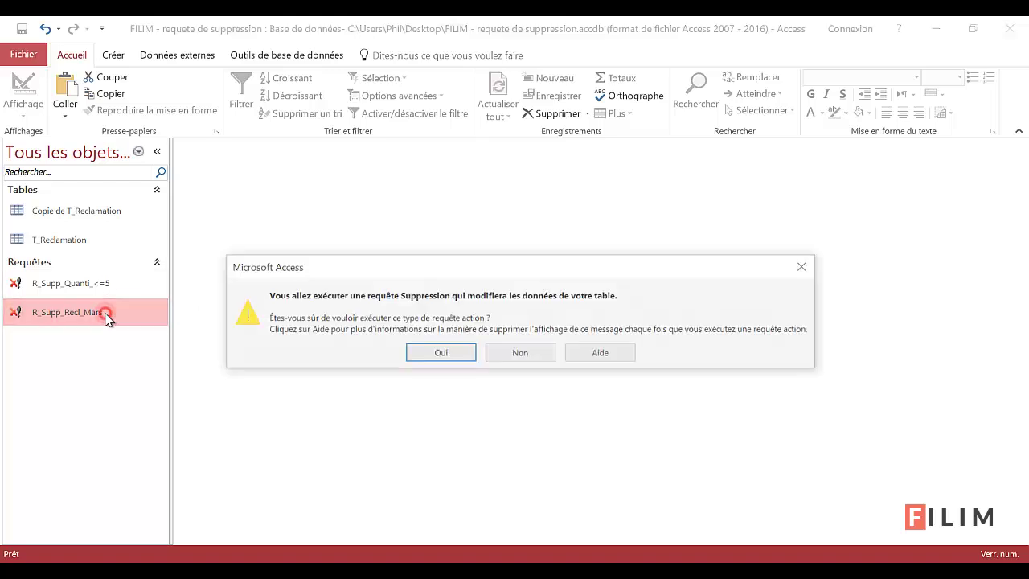
left_click(456, 361)
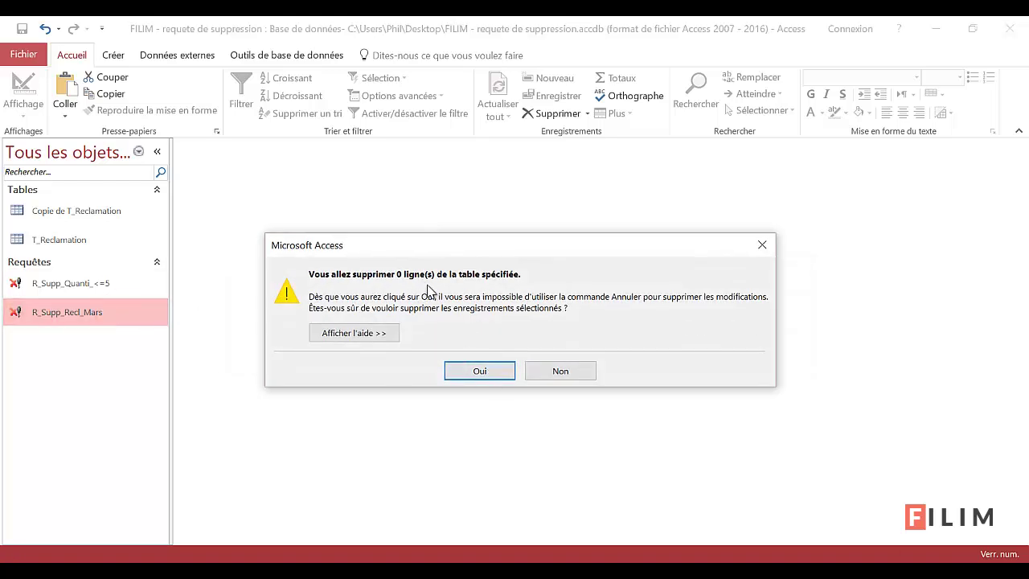
left_click(460, 374)
In T_Reclamation, change the Date_Reclamation of record N° 3 to 11/03/2015 and close the table.
double_click(60, 240)
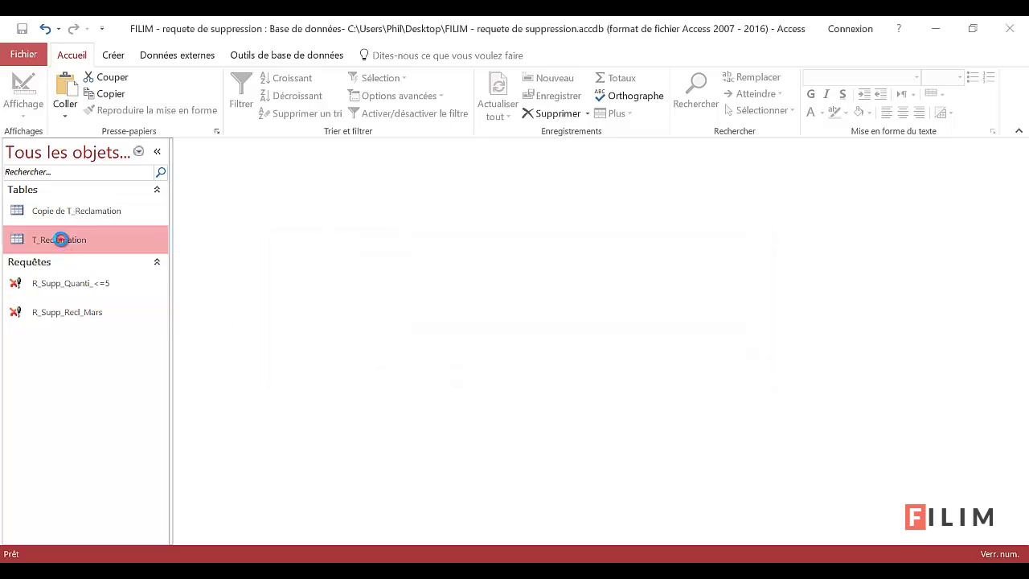
left_click(344, 193)
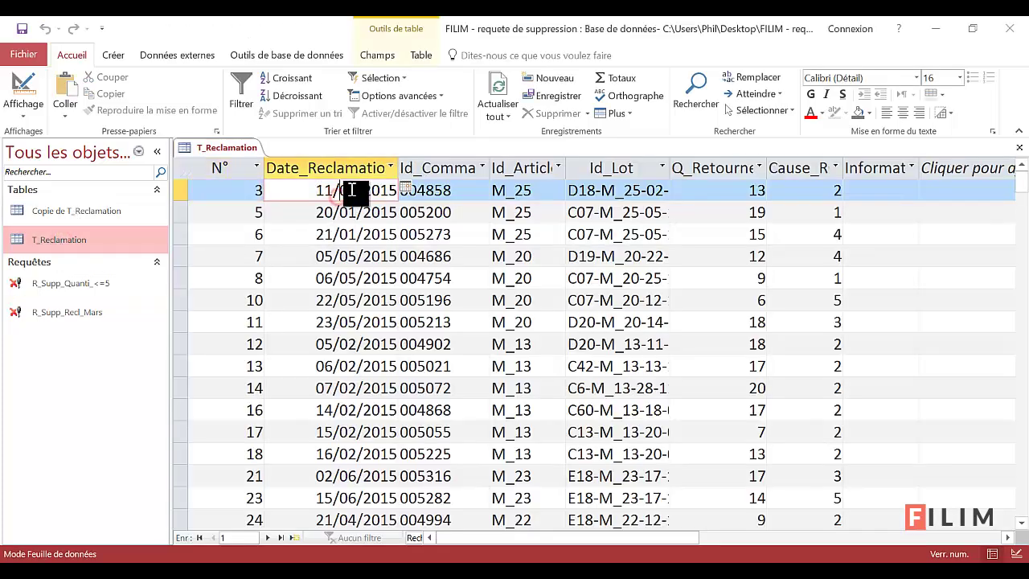
type("3")
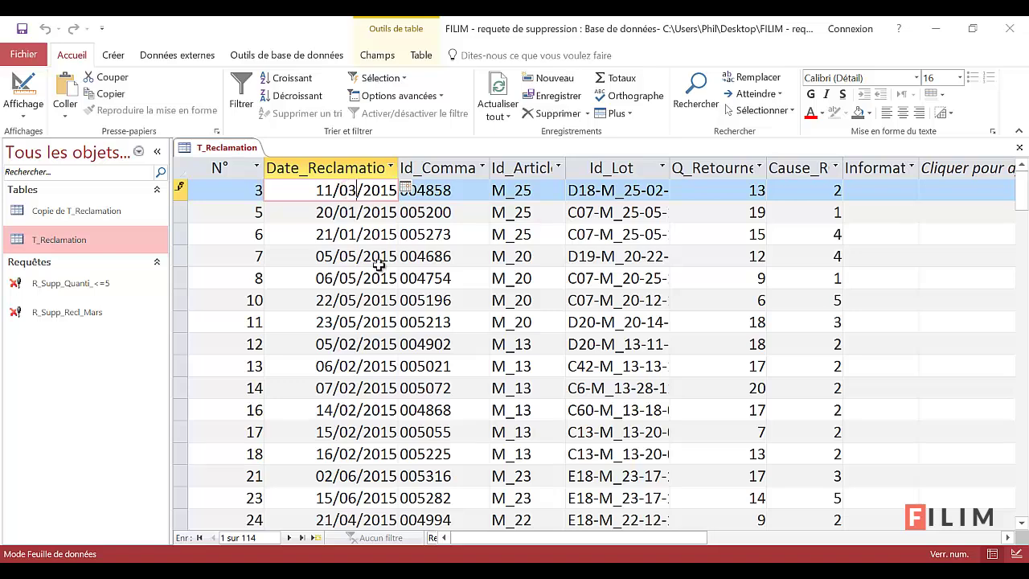
key("Tab")
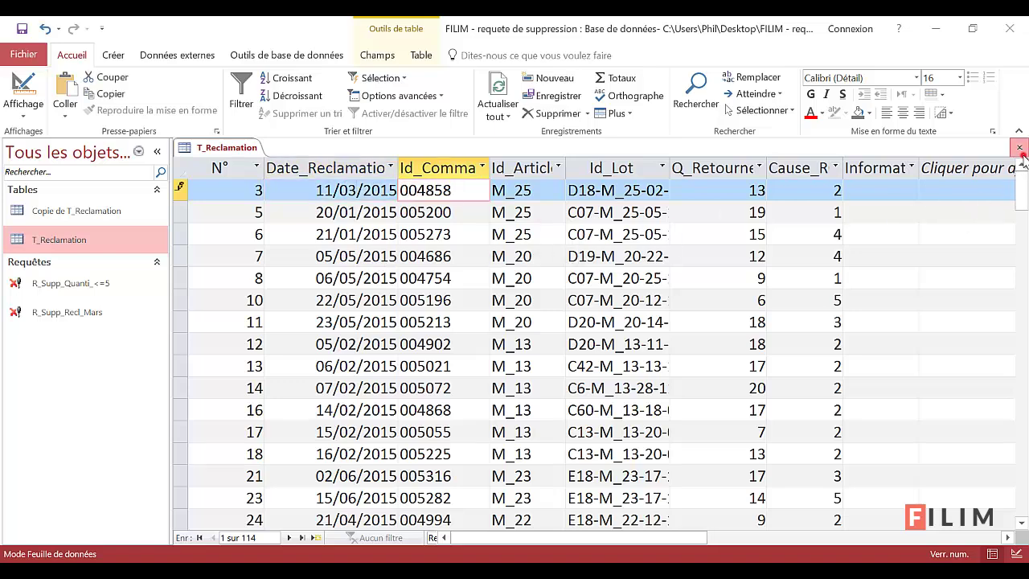
left_click(1019, 148)
Run the R_Supp_Recl_Mars query and accept both confirmations to delete the record dated in March 2015.
left_click(56, 317)
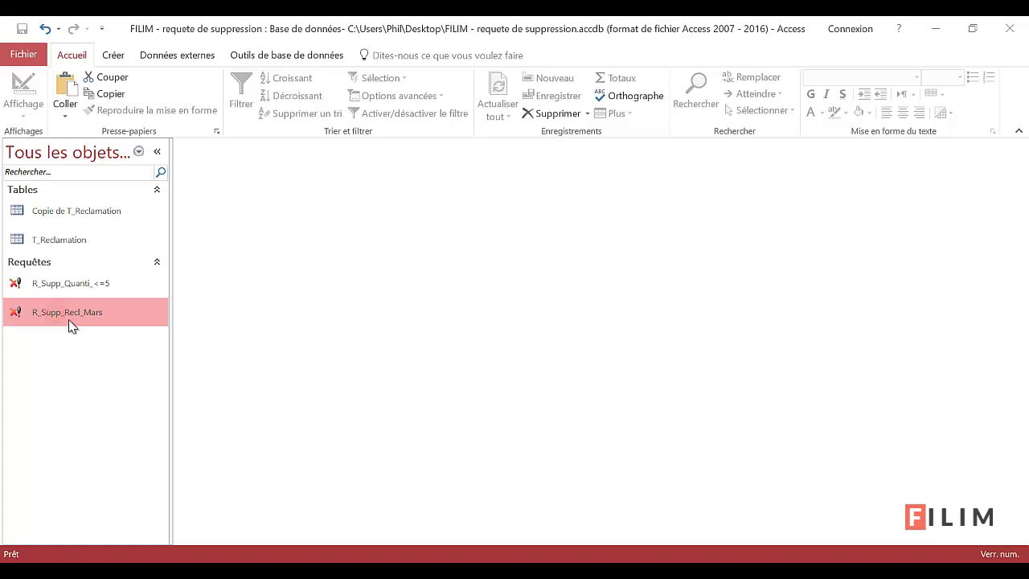
double_click(79, 320)
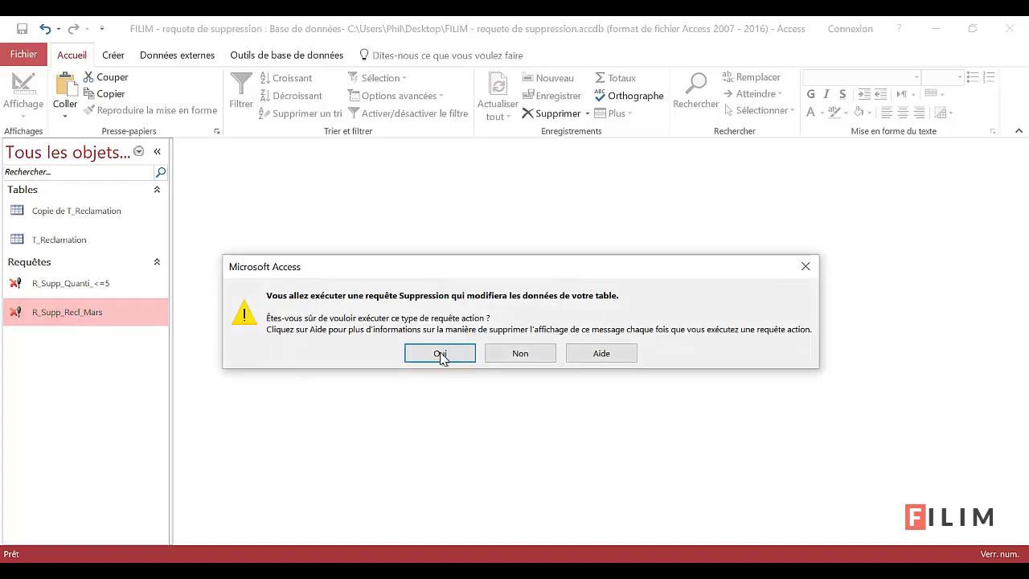
left_click(438, 352)
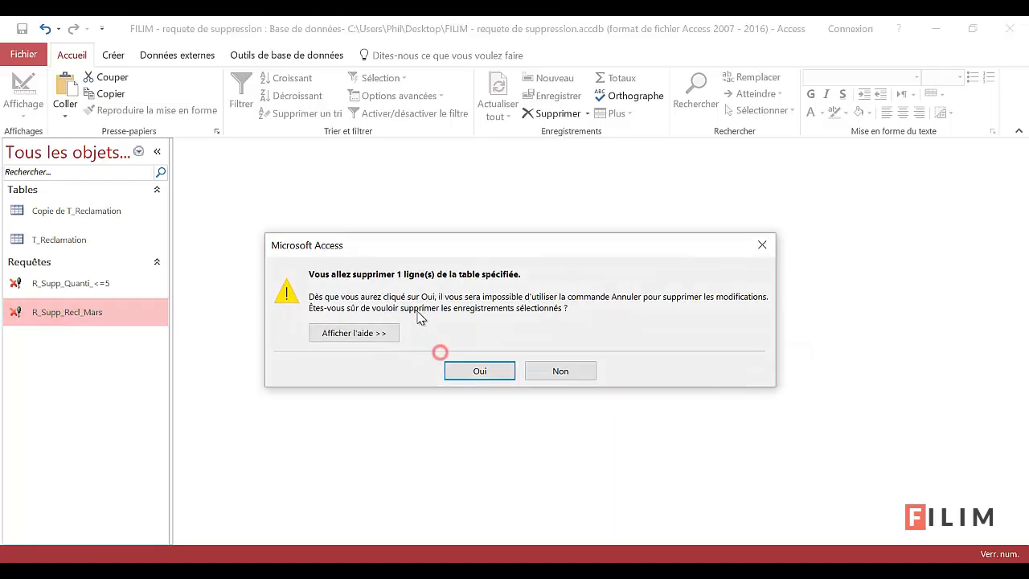
left_click(479, 374)
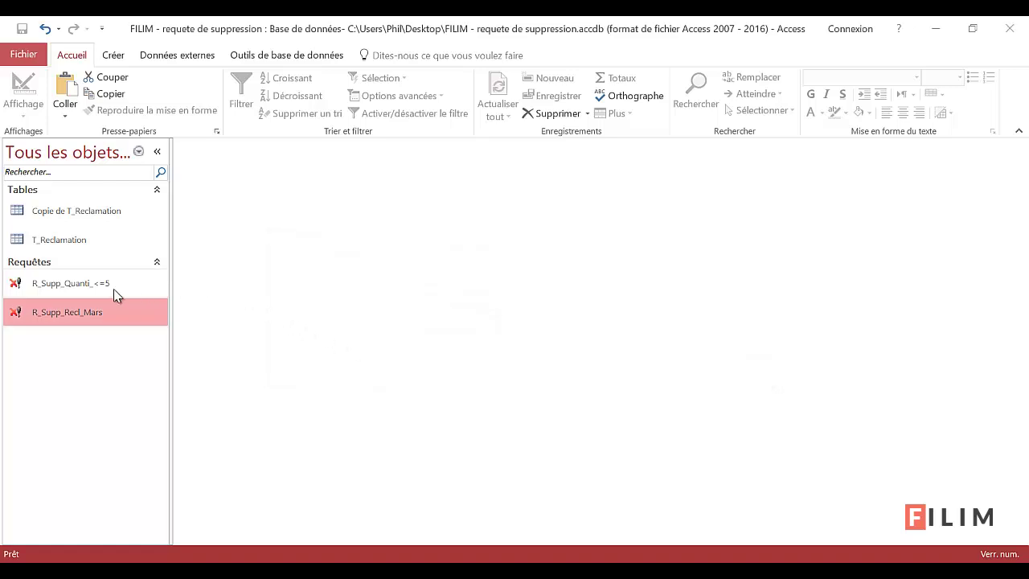
Launch the R_Supp_Recl_Mars query again and decline its execution at the first confirmation.
left_click(115, 285)
left_click(120, 315)
double_click(108, 316)
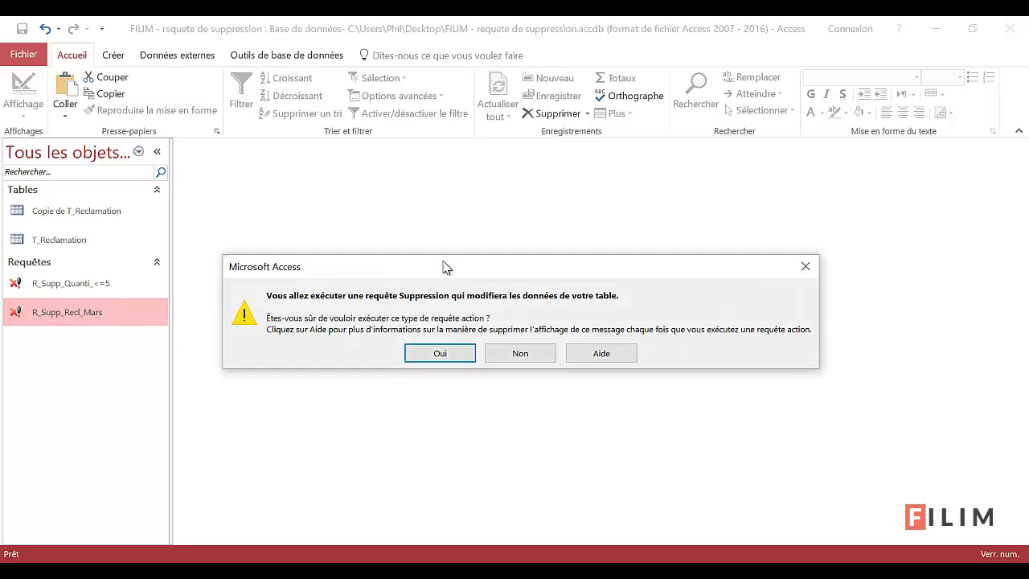
left_click_drag(447, 267, 476, 251)
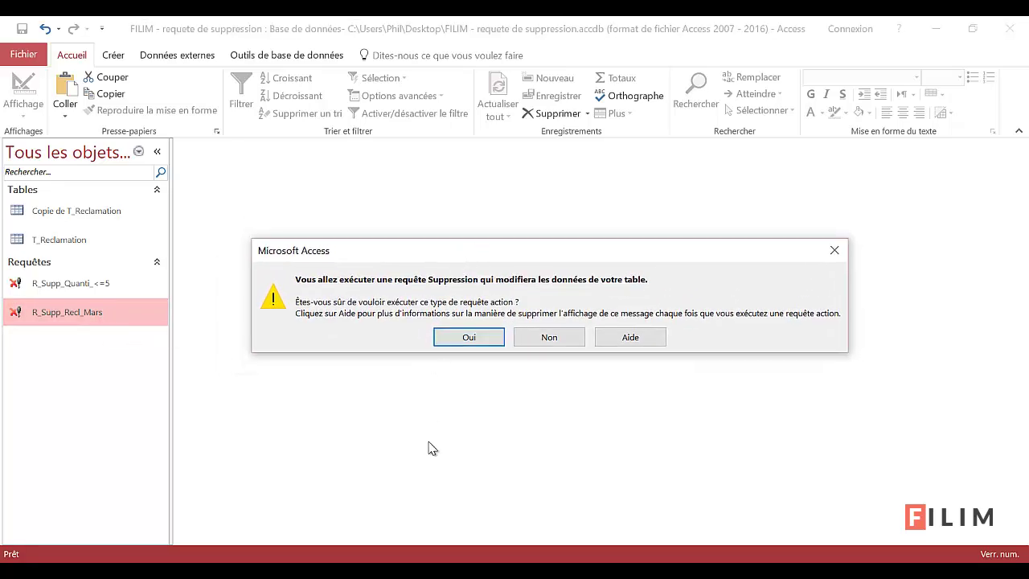
left_click(558, 337)
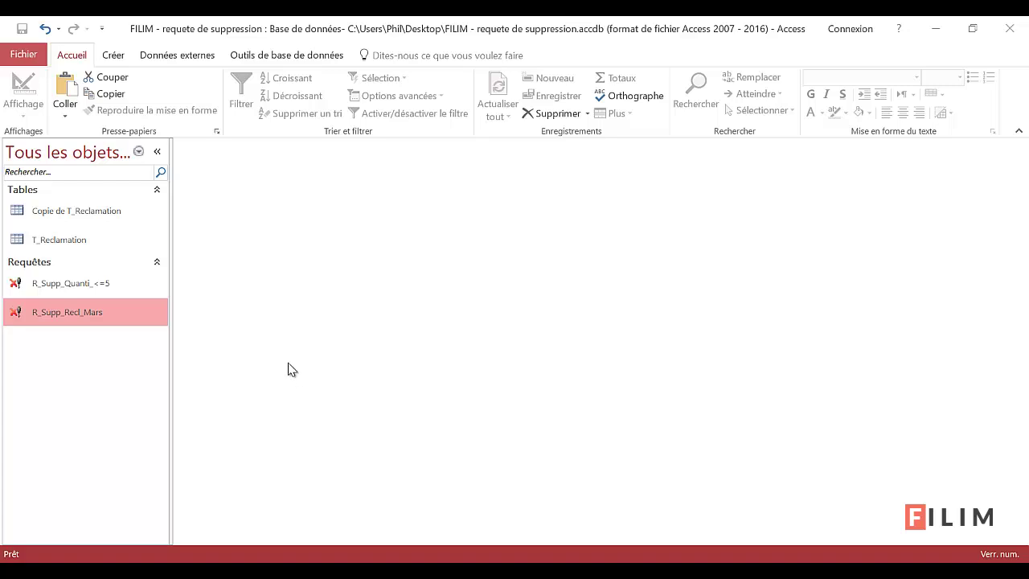
Open R_Supp_Recl_Mars in design view, preview the records it targets as a datasheet, and return to the design.
left_click(91, 215)
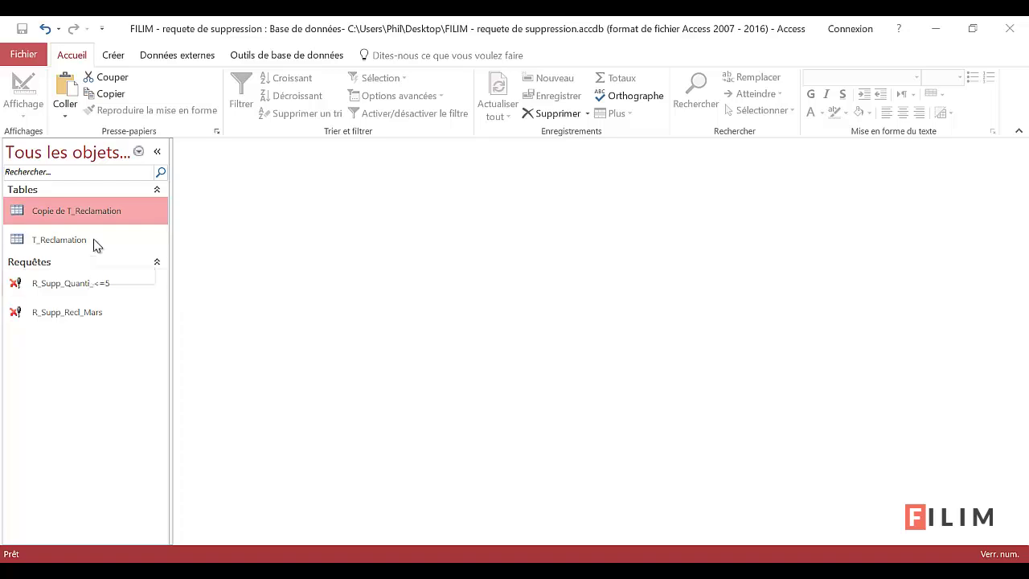
left_click(111, 314)
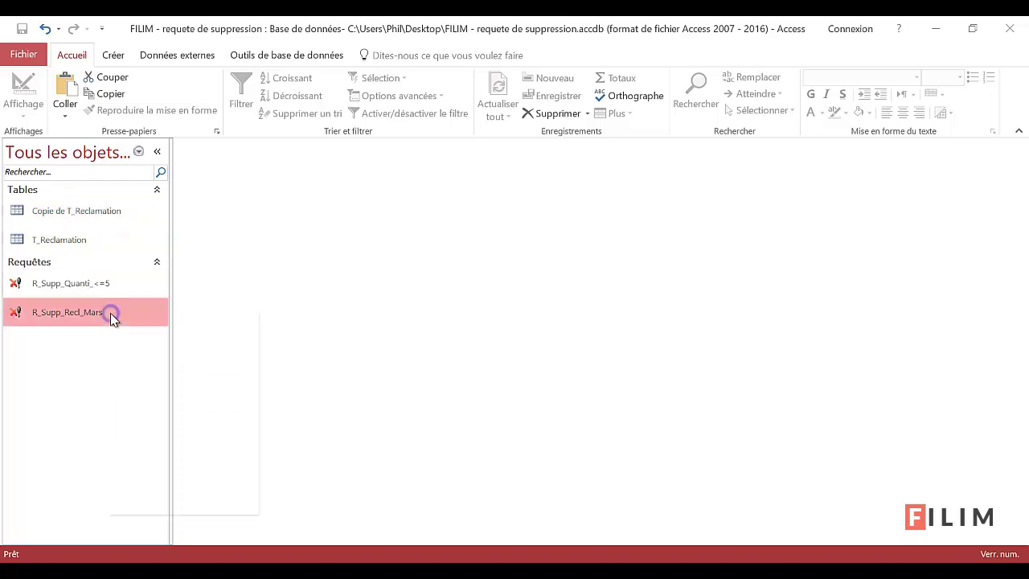
right_click(111, 313)
left_click(159, 346)
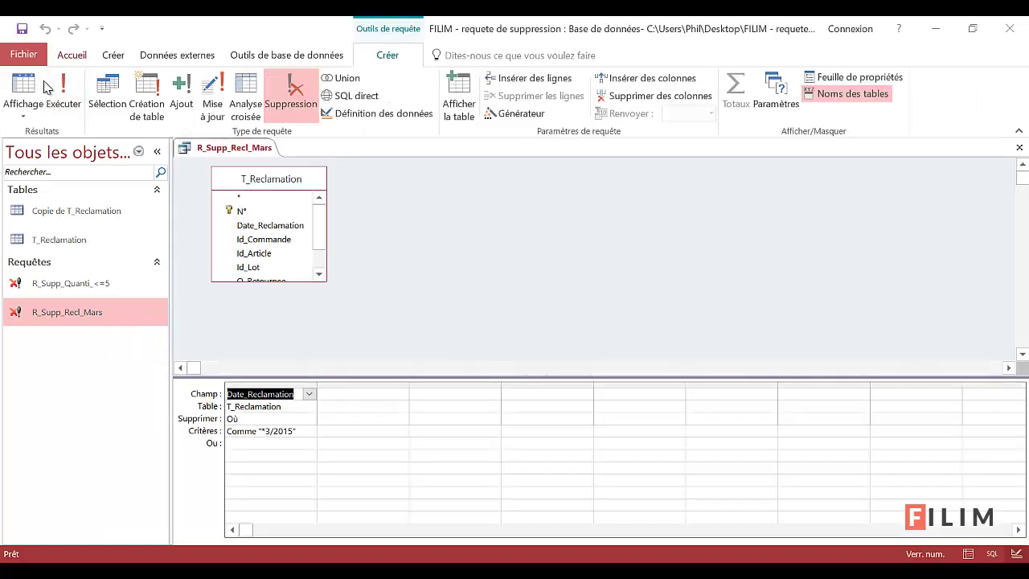
left_click(21, 86)
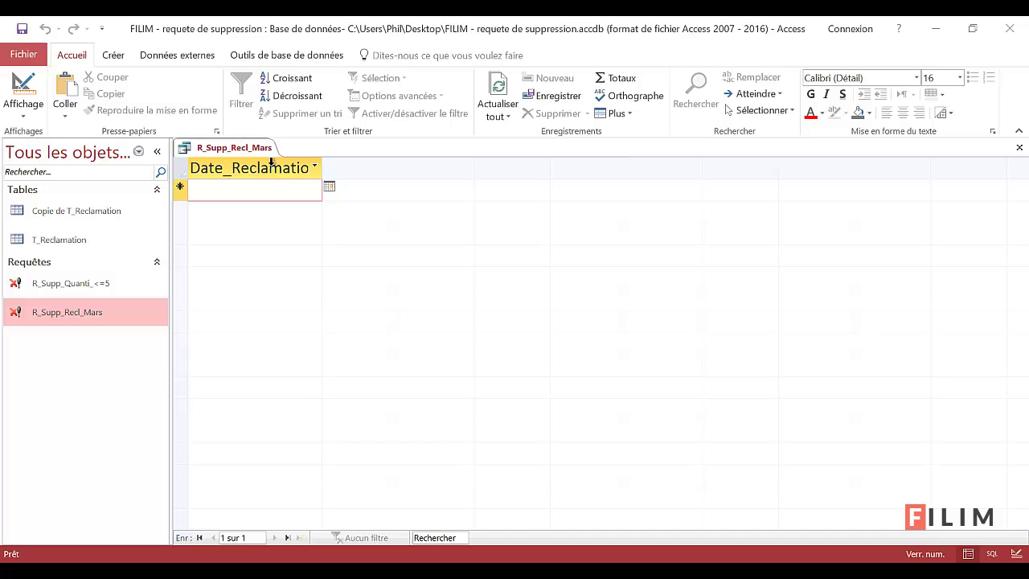
left_click(37, 90)
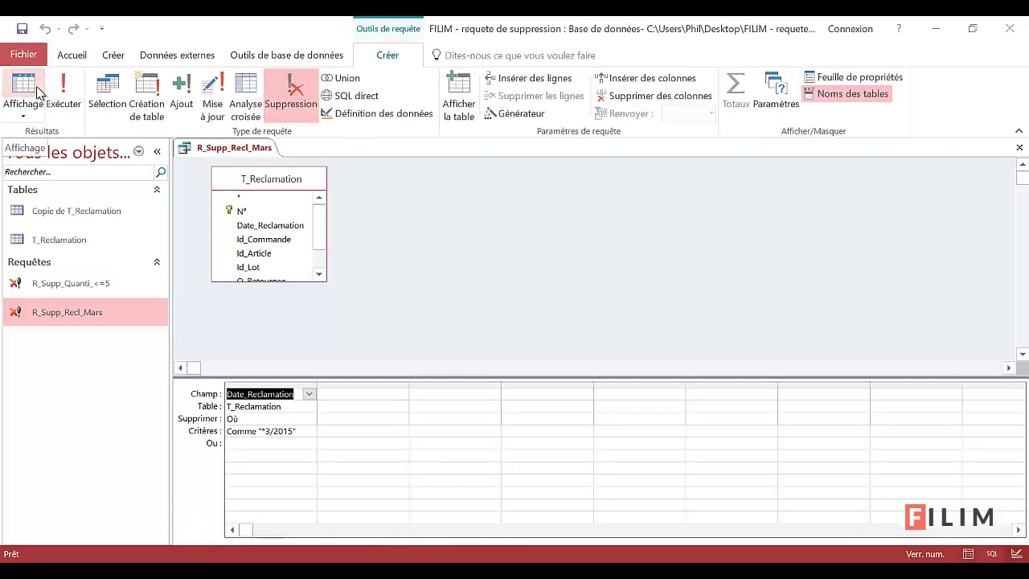
Replace the Date_Reclamation criterion with *, preview the matching records through to the last one, and return to the design.
left_click(307, 433)
left_click_drag(268, 432, 168, 422)
type("*")
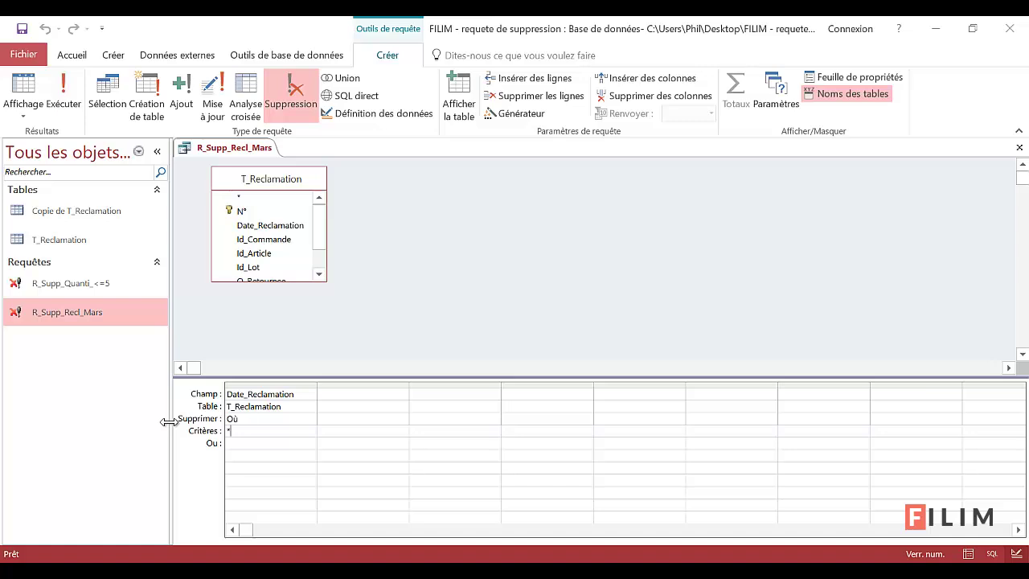
left_click(234, 436)
left_click(23, 89)
left_click_drag(1023, 182, 1027, 441)
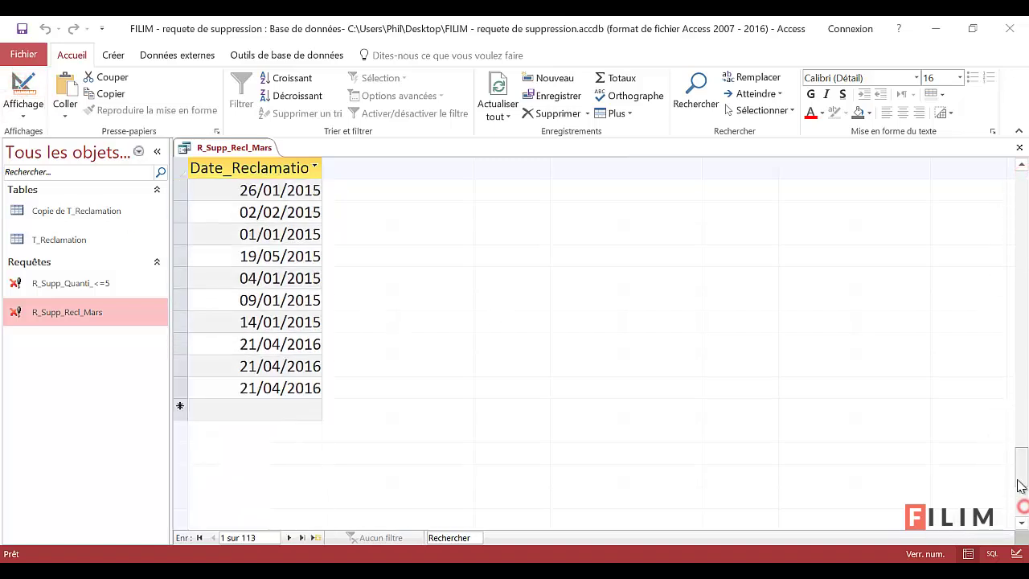
left_click(303, 538)
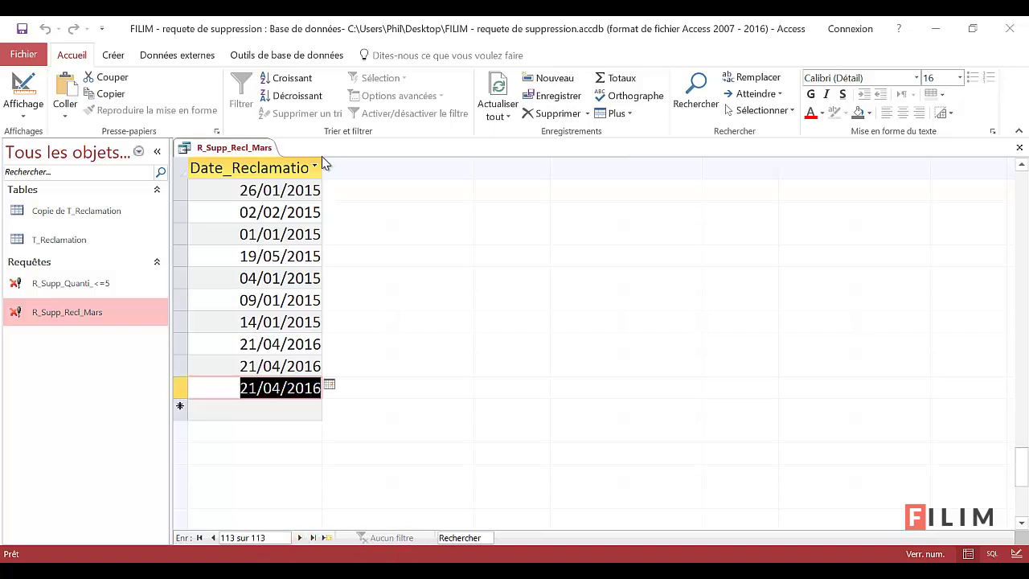
left_click(9, 89)
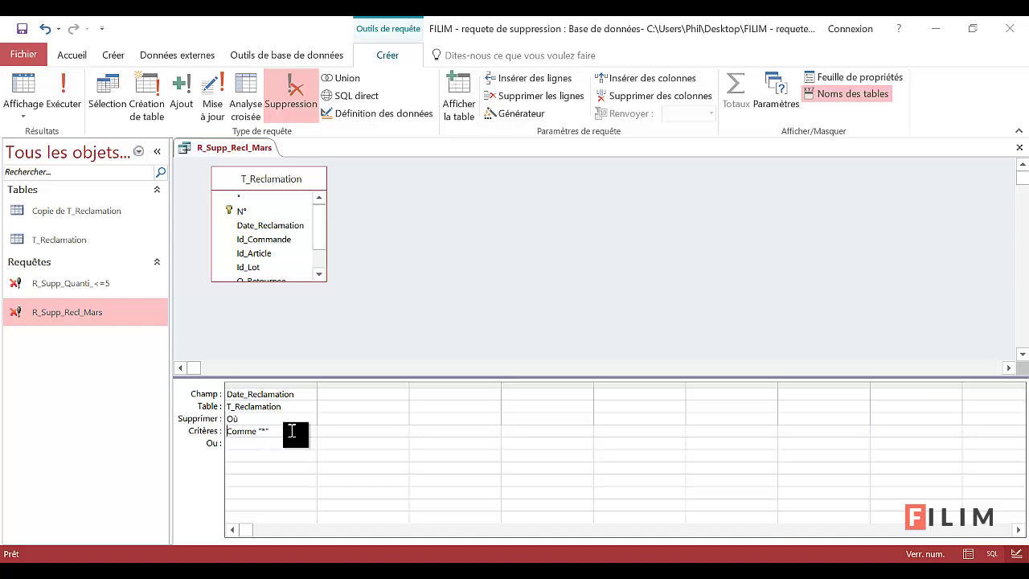
Close the R_Supp_Recl_Mars query without saving the changed criterion.
left_click_drag(295, 430, 225, 432)
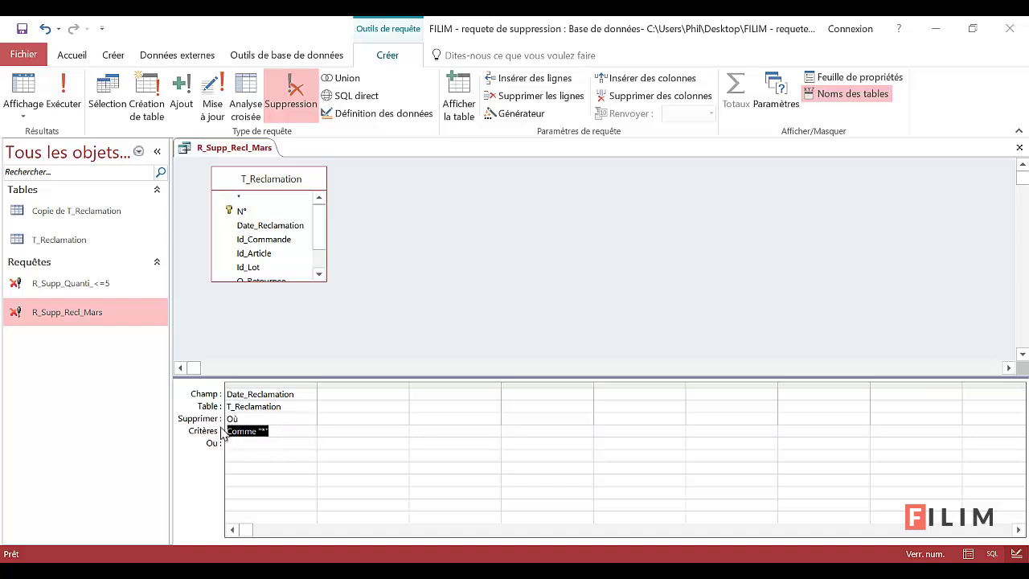
left_click(1020, 148)
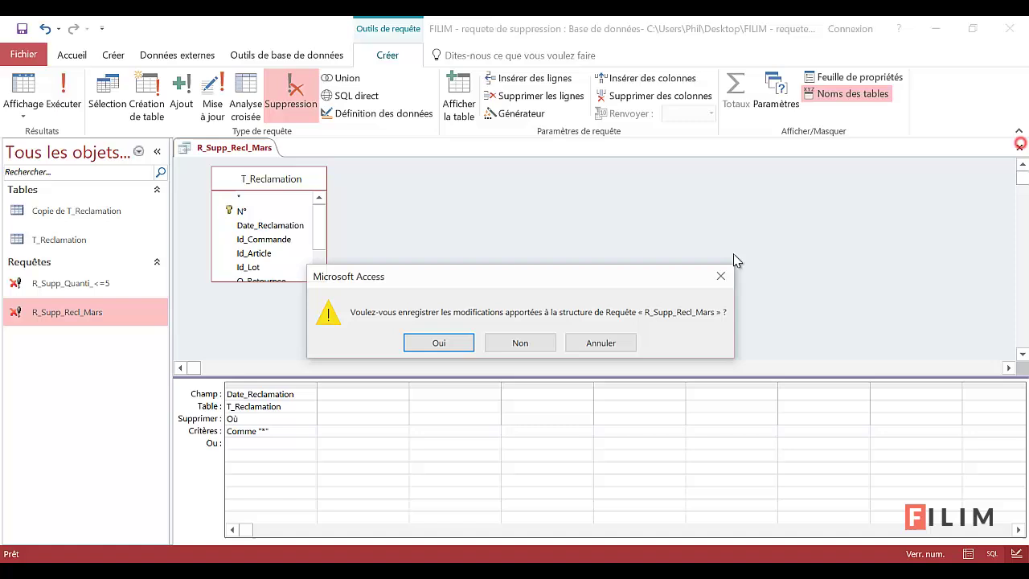
left_click(544, 347)
left_click(88, 373)
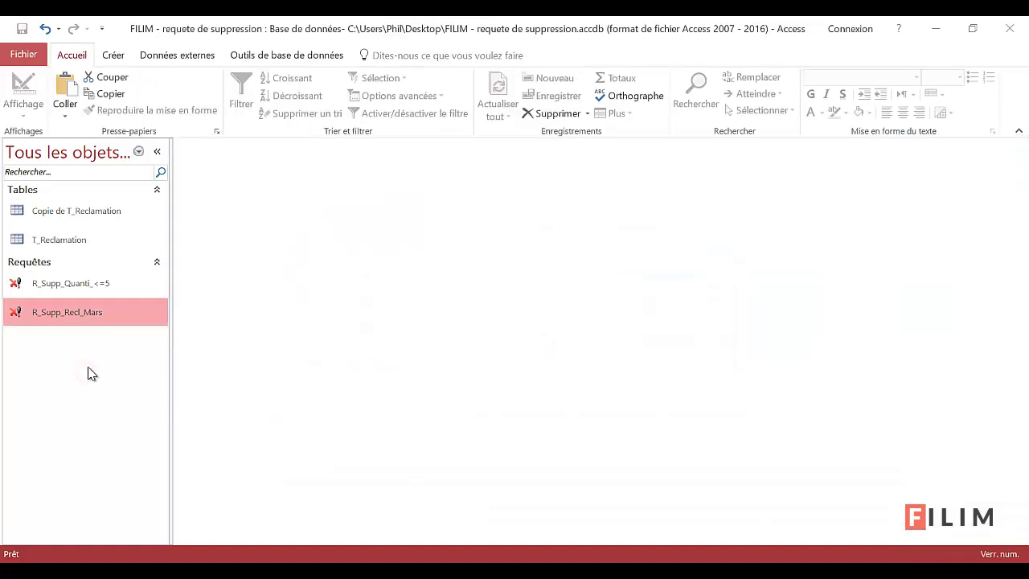